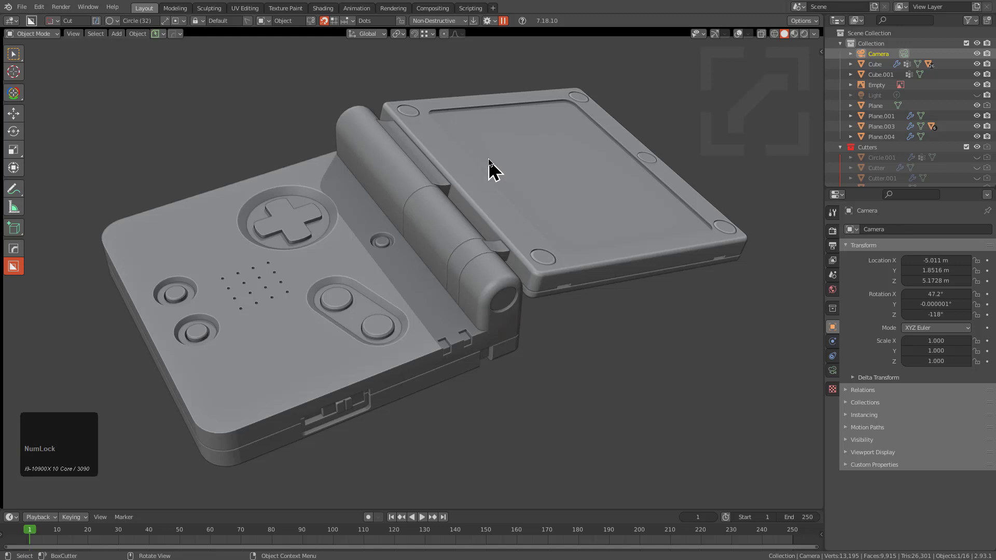
Start a new scene from the General file template
{"action": "middle_click_drag", "start_coordinate": [553, 345], "coordinate": [414, 280], "text": "ctrl"}
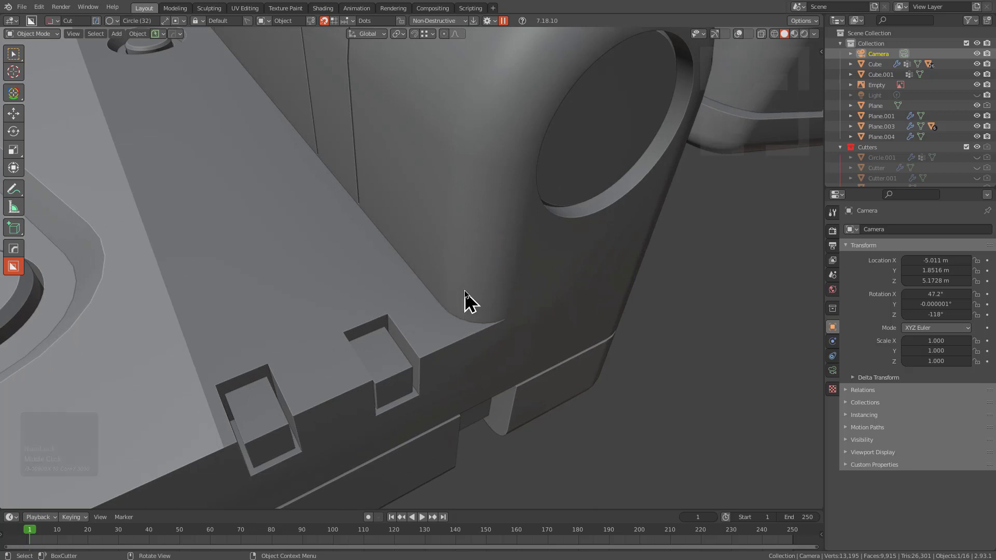
{"action": "scroll", "coordinate": [445, 280], "scroll_direction": "down", "scroll_amount": 2}
{"action": "key", "text": "ctrl+n"}
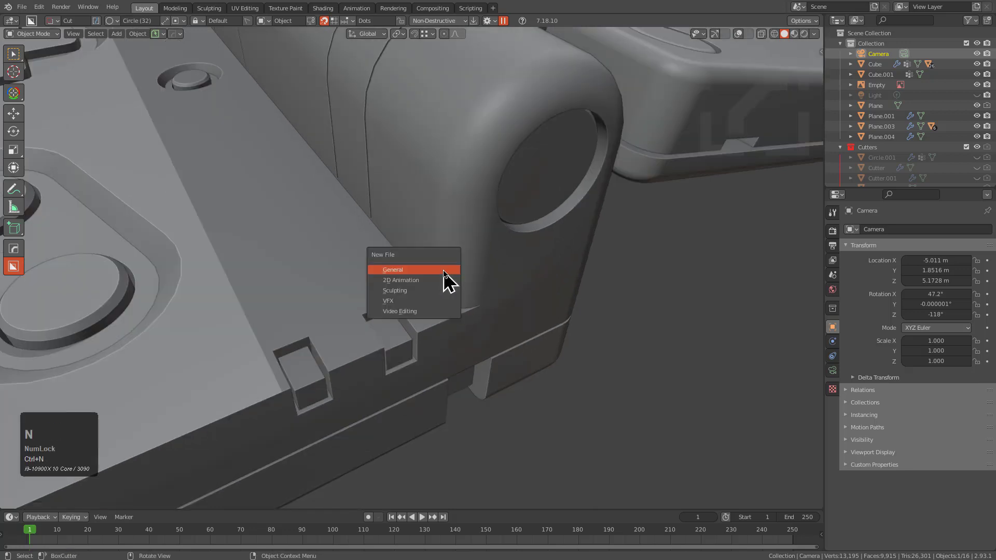
{"action": "key", "text": "Return"}
{"action": "middle_click_drag", "start_coordinate": [444, 271], "coordinate": [521, 323]}
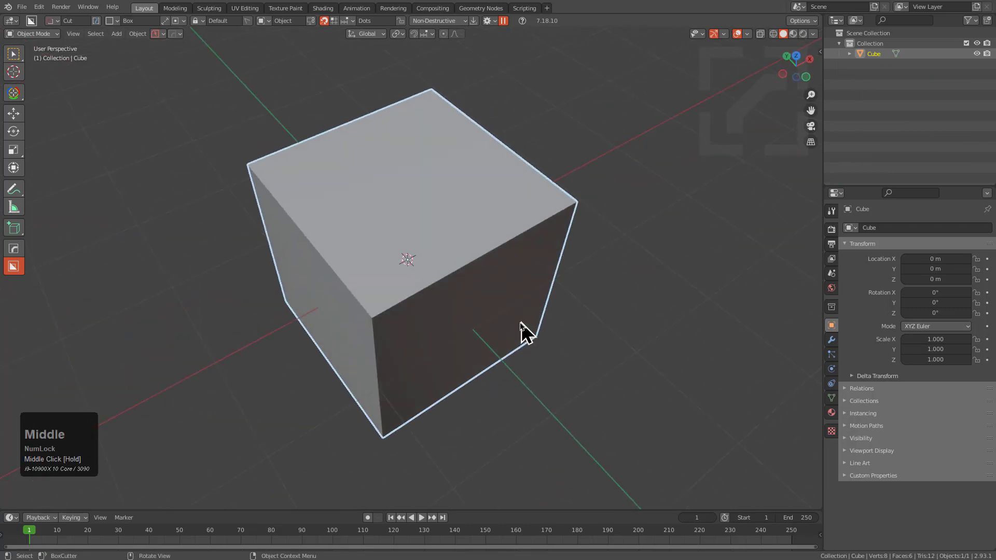
Scale the default cube's mesh down along the Y axis into a thin upright slab
{"action": "key", "text": "Tab"}
{"action": "key", "text": "s"}
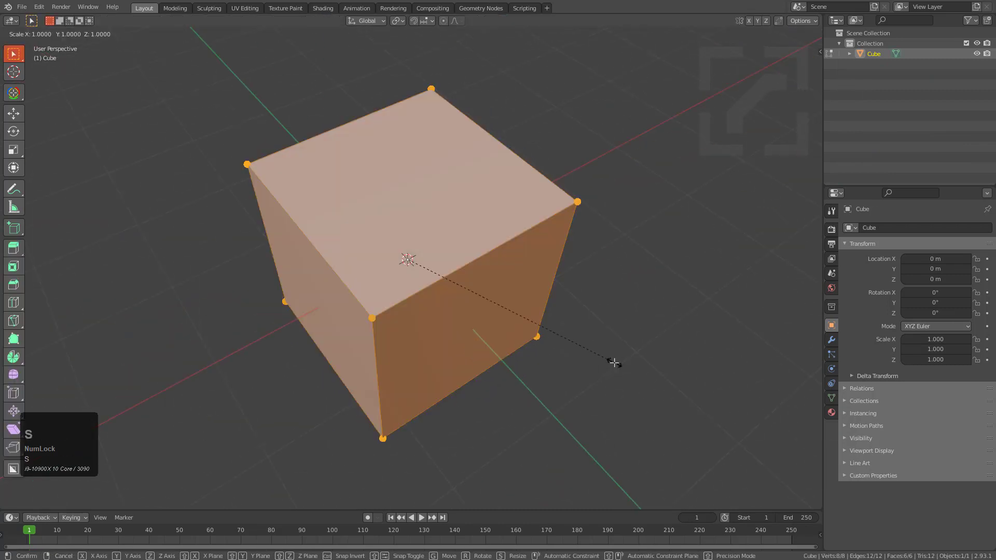
{"action": "key", "text": "y"}
{"action": "left_click", "coordinate": [438, 275]}
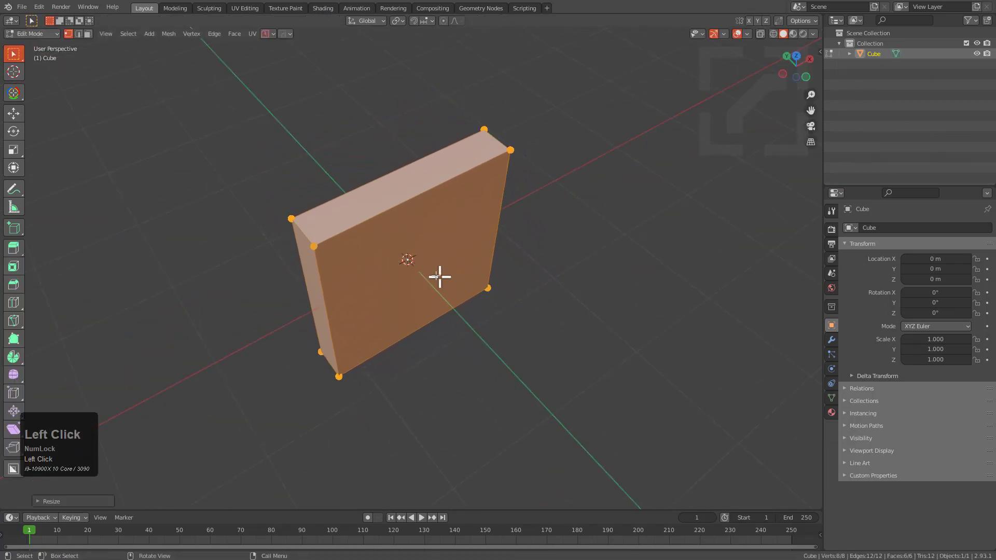
Add a horizontal loop cut around the slab, slid down toward its lower end
{"action": "middle_click_drag", "start_coordinate": [437, 275], "coordinate": [349, 283]}
{"action": "key", "text": "ctrl+r"}
{"action": "left_click", "coordinate": [343, 316]}
{"action": "left_click", "coordinate": [367, 323]}
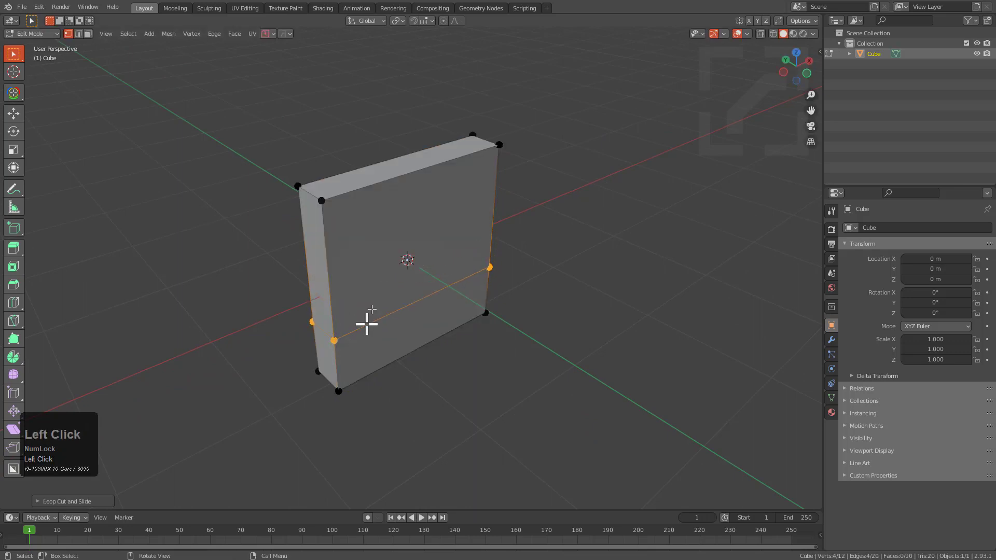
Extrude the large front face above the loop cut outward to form a protruding block
{"action": "key", "text": "3"}
{"action": "left_click", "coordinate": [397, 254]}
{"action": "scroll", "coordinate": [398, 256], "scroll_direction": "up", "scroll_amount": 2}
{"action": "key", "text": "e"}
{"action": "left_click", "coordinate": [435, 271]}
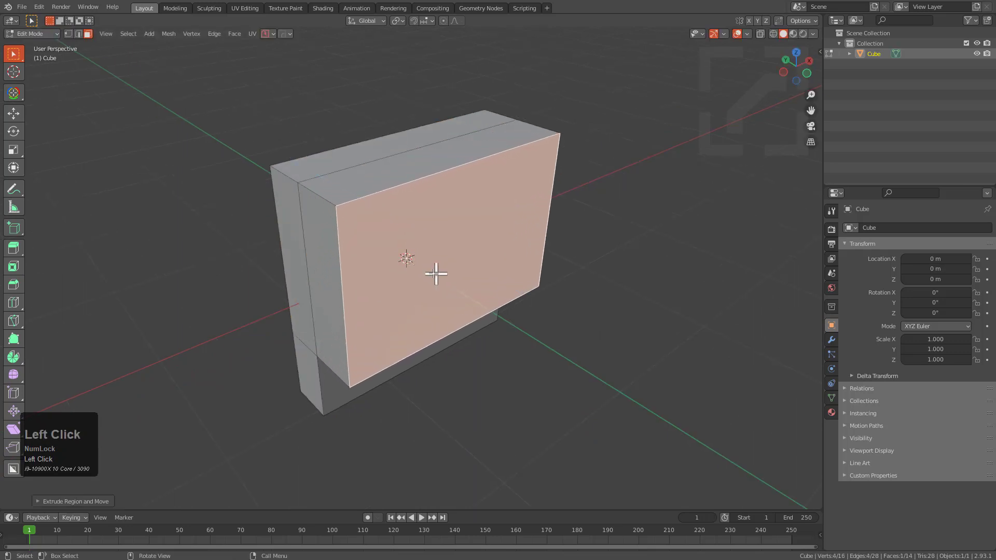
{"action": "middle_click_drag", "start_coordinate": [435, 272], "coordinate": [453, 251]}
{"action": "scroll", "coordinate": [453, 251], "scroll_direction": "up", "scroll_amount": 1}
{"action": "scroll", "coordinate": [453, 251], "scroll_direction": "up", "scroll_amount": 2}
{"action": "key", "text": "2"}
{"action": "left_click", "coordinate": [431, 316]}
{"action": "middle_click_drag", "start_coordinate": [431, 316], "coordinate": [418, 307]}
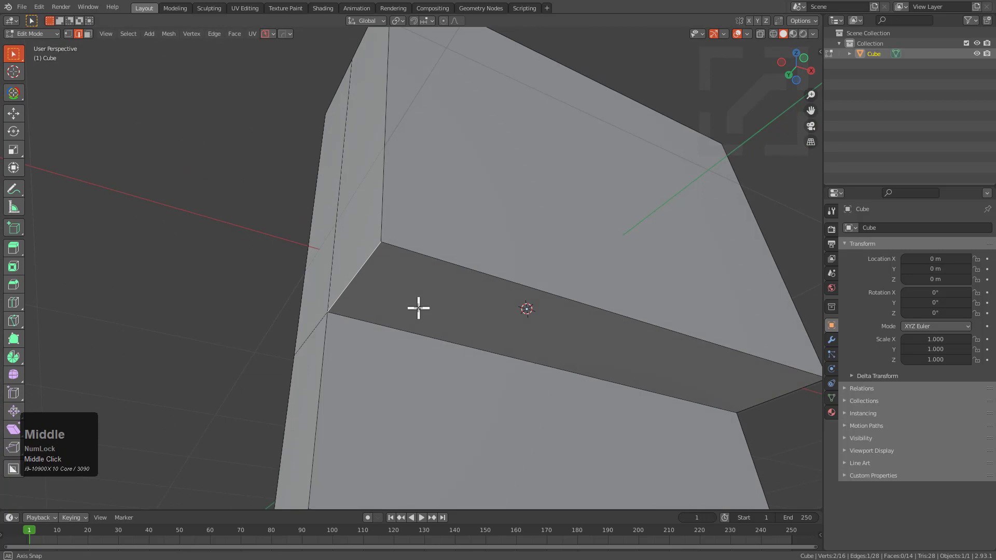
{"action": "scroll", "coordinate": [418, 307], "scroll_direction": "up", "scroll_amount": 2}
{"action": "key", "text": "ctrl+b"}
{"action": "scroll", "coordinate": [498, 305], "scroll_direction": "up", "scroll_amount": 6}
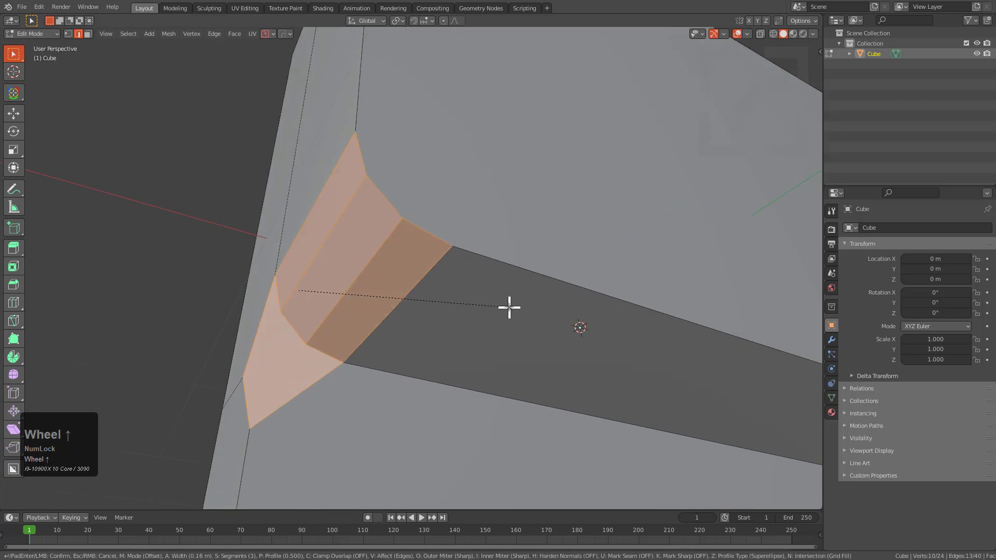
{"action": "right_click", "coordinate": [536, 306]}
{"action": "middle_click_drag", "start_coordinate": [404, 296], "coordinate": [436, 291]}
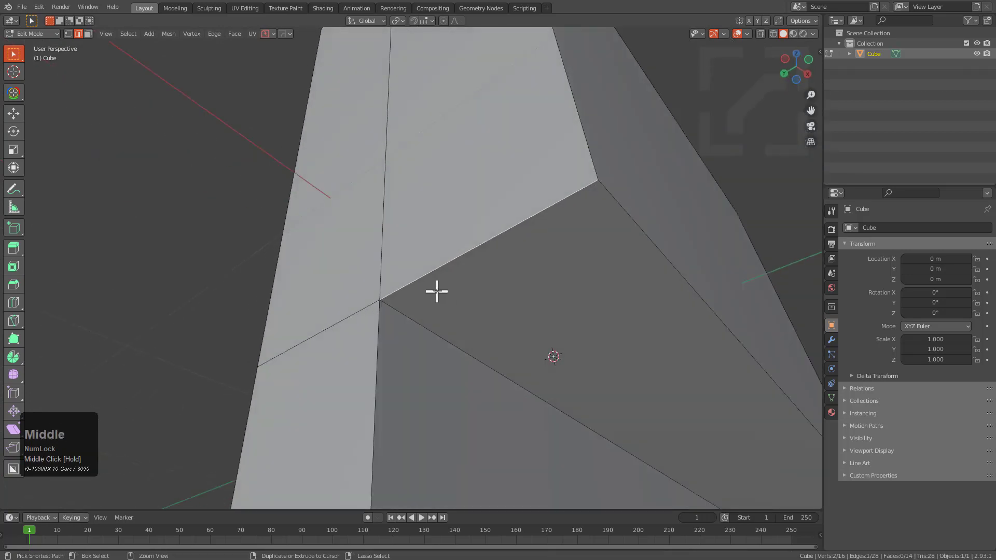
{"action": "key", "text": "ctrl+b"}
{"action": "right_click", "coordinate": [607, 363]}
Try dissolving the slab's side edge beside the block and beveling the block's lower side edge with 7 segments, undoing both
{"action": "left_click", "coordinate": [342, 322]}
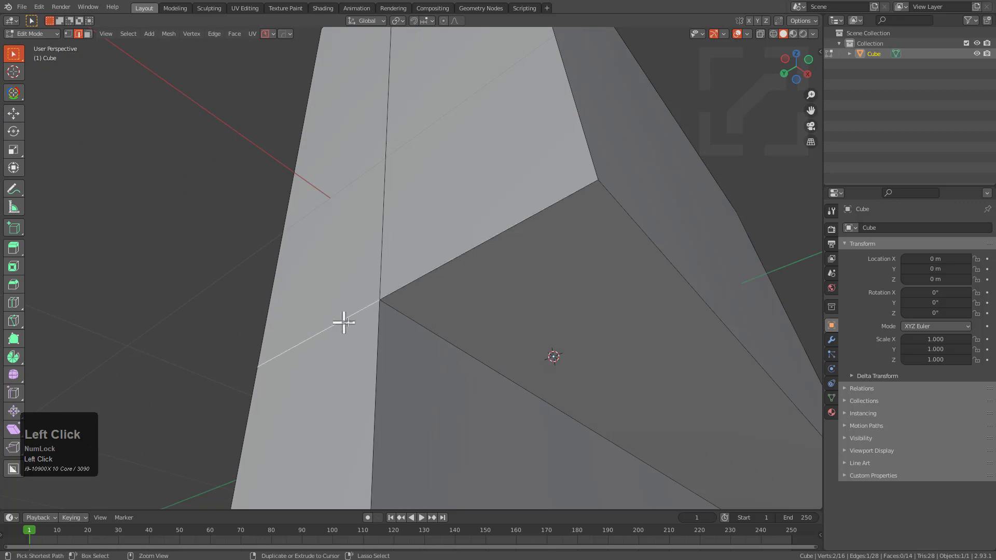
{"action": "key", "text": "ctrl+x"}
{"action": "left_click", "coordinate": [449, 267]}
{"action": "key", "text": "ctrl+b"}
{"action": "scroll", "coordinate": [547, 298], "scroll_direction": "up", "scroll_amount": 5}
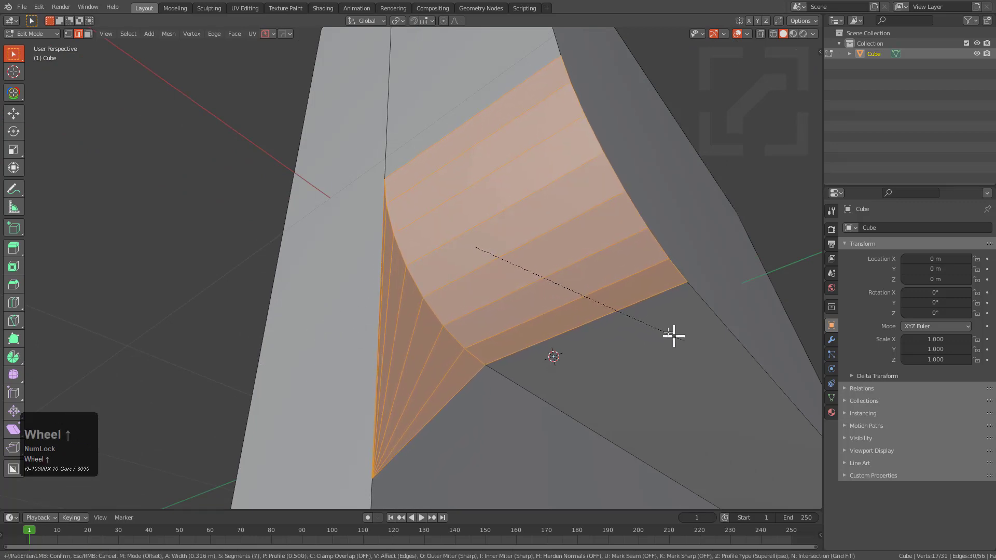
{"action": "scroll", "coordinate": [671, 336], "scroll_direction": "up", "scroll_amount": 1}
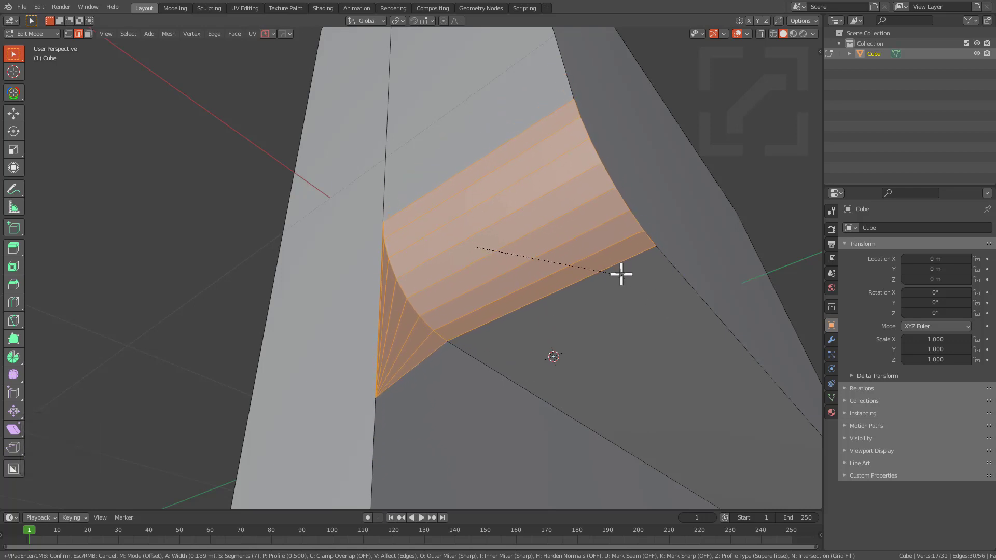
{"action": "key", "text": "ctrl+z"}
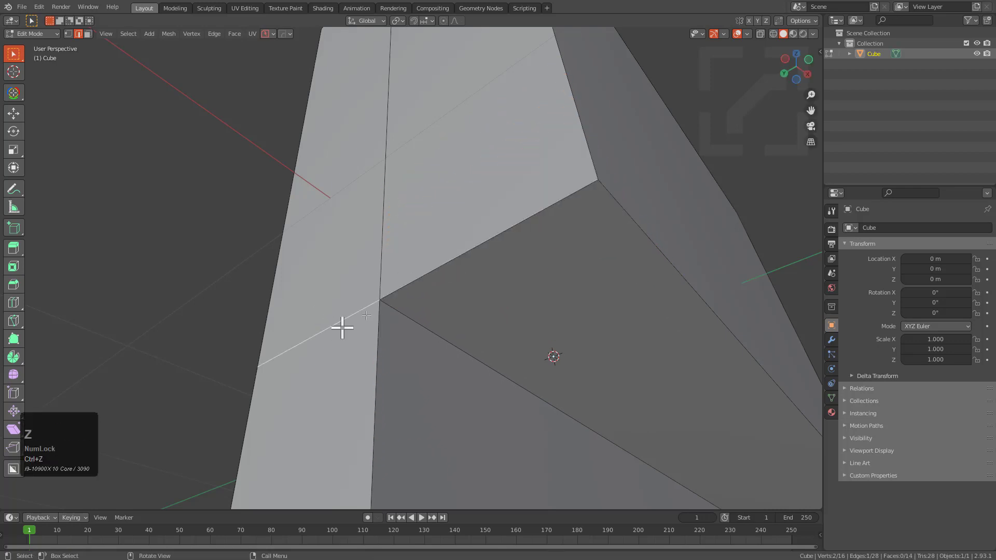
Bevel the block's lower side edge with 7 segments and connect the slab-side vertices above and below the bevel with a straight edge
{"action": "left_click", "coordinate": [454, 262], "text": "shift"}
{"action": "key", "text": "ctrl+b"}
{"action": "scroll", "coordinate": [629, 347], "scroll_direction": "up", "scroll_amount": 6}
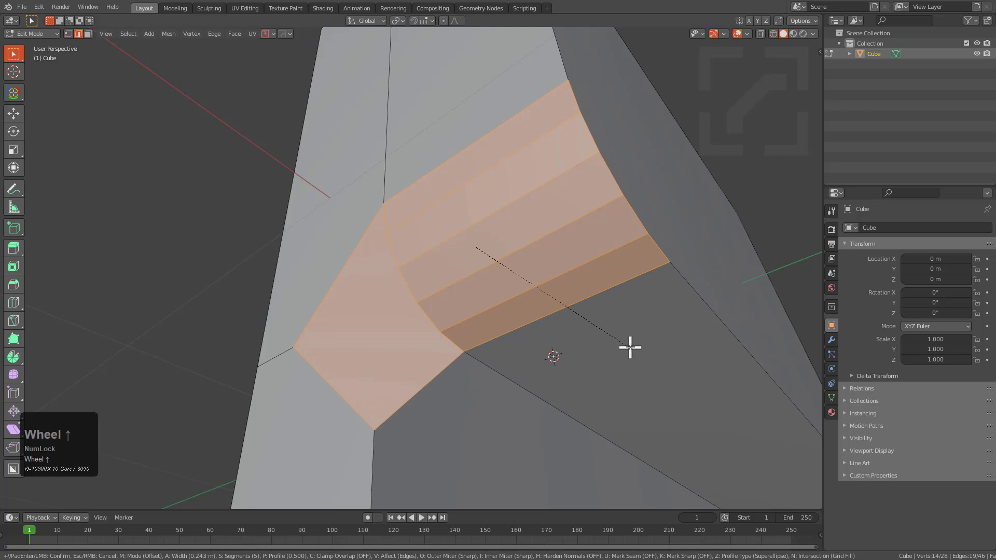
{"action": "left_click", "coordinate": [622, 356]}
{"action": "key", "text": "1"}
{"action": "left_click", "coordinate": [364, 434]}
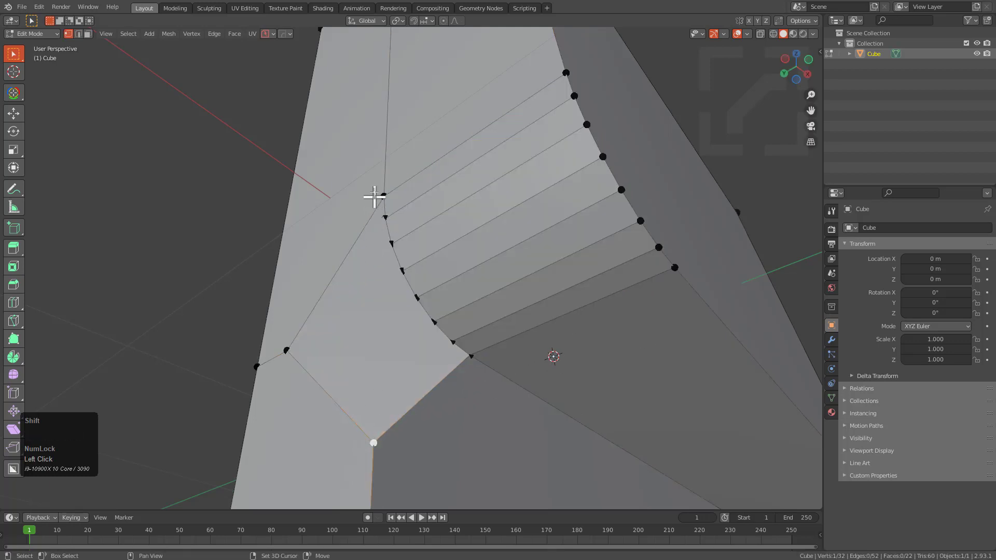
{"action": "key", "text": "j"}
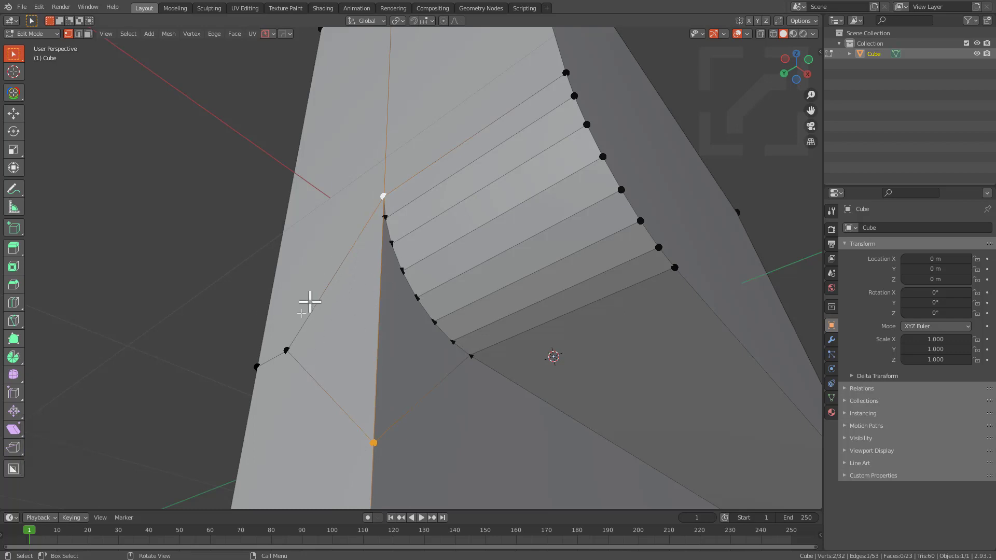
Dissolve the leftover diagonal and horizontal edges on the slab's side face beside the bevel
{"action": "key", "text": "2"}
{"action": "left_click", "coordinate": [286, 358]}
{"action": "left_click", "coordinate": [322, 379], "text": "shift"}
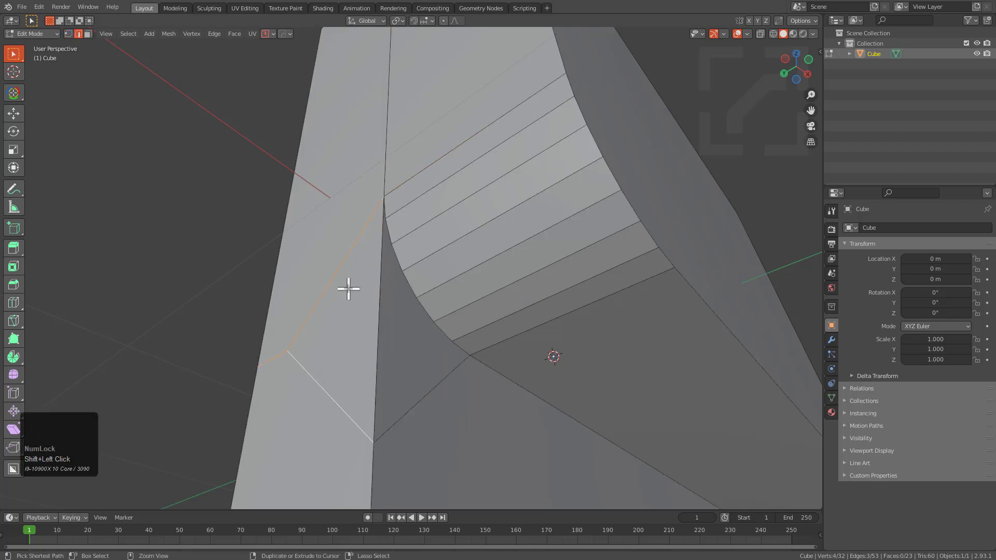
{"action": "key", "text": "ctrl+x"}
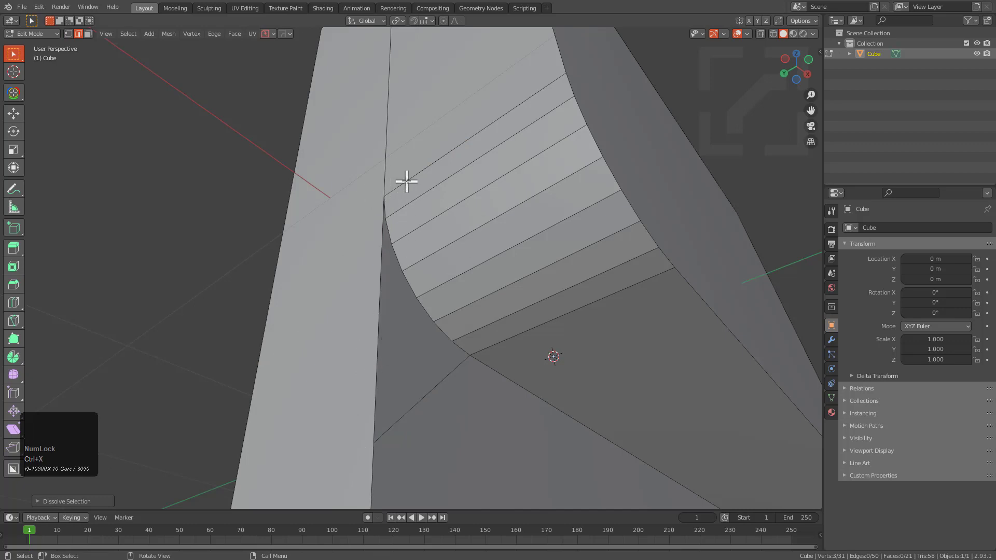
Undo the edge cleanup, the vertex connection and the bevel on the block's lower side edge
{"action": "key", "text": "ctrl+z"}
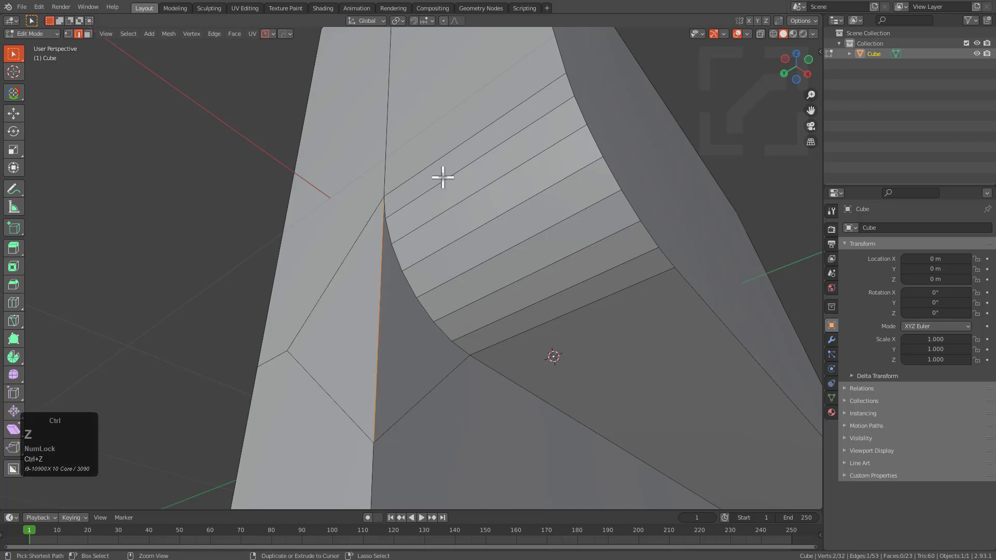
{"action": "key", "text": "ctrl+z"}
{"action": "key", "text": "ctrl+z"}
{"action": "key", "text": "ctrl+z"}
{"action": "key", "text": "ctrl+z"}
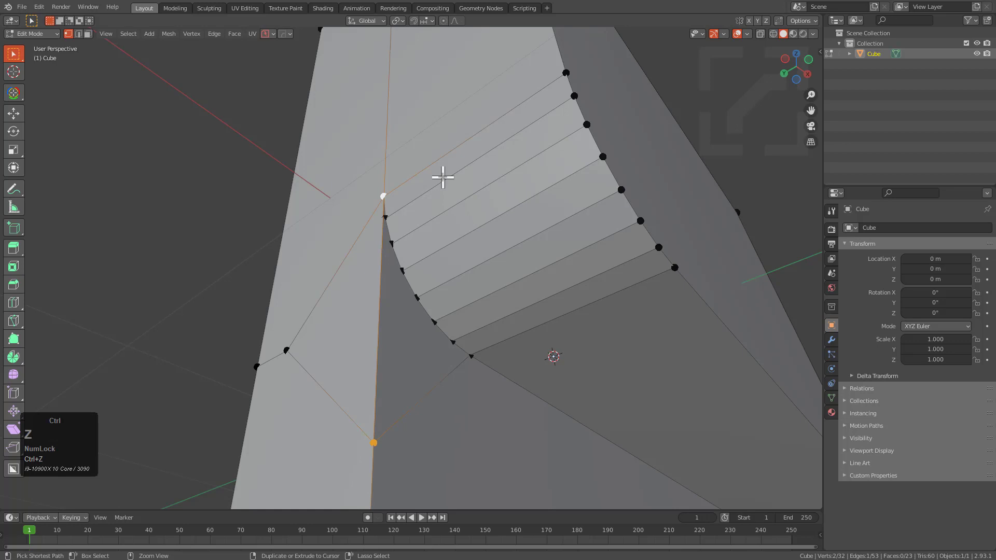
{"action": "key", "text": "ctrl+z"}
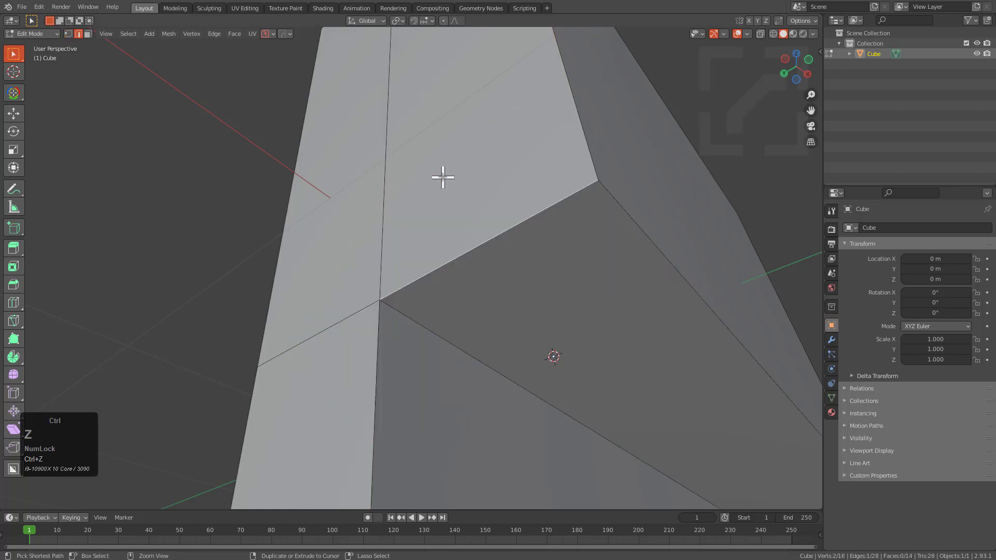
Bevel the block's upper and lower side edges together with 7 segments, about 0.2 m wide
{"action": "scroll", "coordinate": [443, 178], "scroll_direction": "down", "scroll_amount": 1}
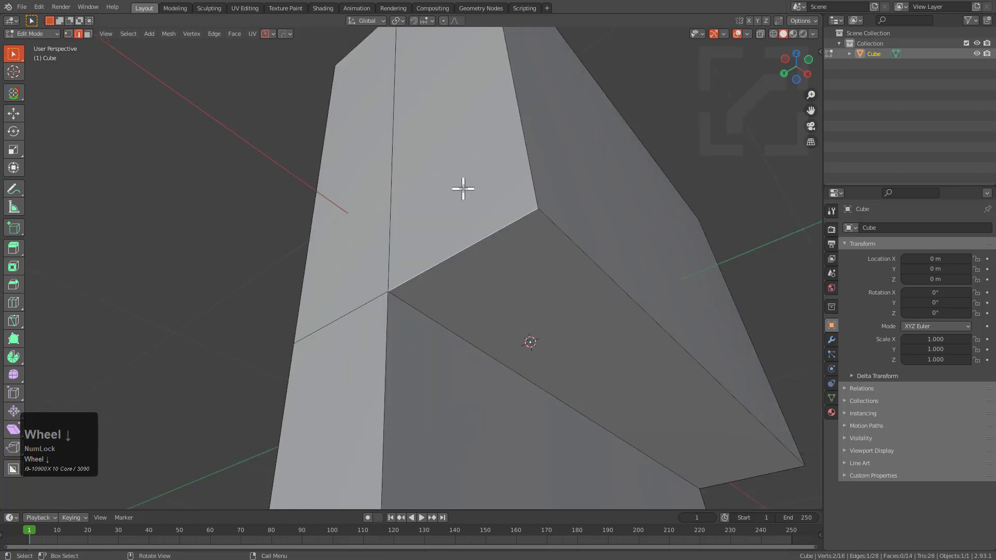
{"action": "scroll", "coordinate": [485, 155], "scroll_direction": "down", "scroll_amount": 2}
{"action": "middle_click_drag", "start_coordinate": [482, 164], "coordinate": [480, 223]}
{"action": "scroll", "coordinate": [481, 228], "scroll_direction": "down", "scroll_amount": 1}
{"action": "left_click", "coordinate": [448, 170], "text": "shift"}
{"action": "middle_click_drag", "start_coordinate": [449, 170], "coordinate": [456, 198]}
{"action": "scroll", "coordinate": [446, 178], "scroll_direction": "up", "scroll_amount": 1}
{"action": "key", "text": "ctrl+b"}
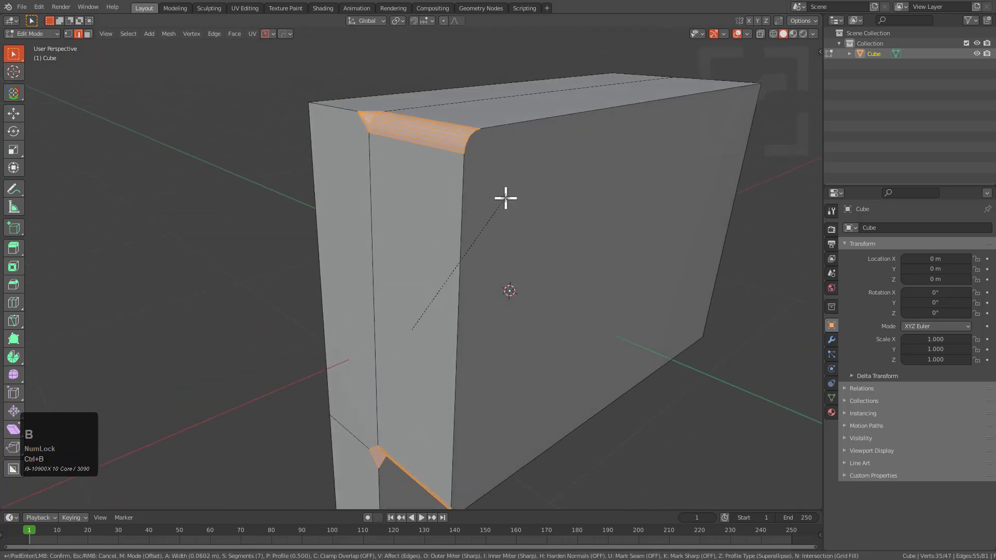
{"action": "left_click", "coordinate": [535, 165]}
Set the snapping target to Vertex
{"action": "middle_click_drag", "start_coordinate": [534, 165], "coordinate": [468, 209]}
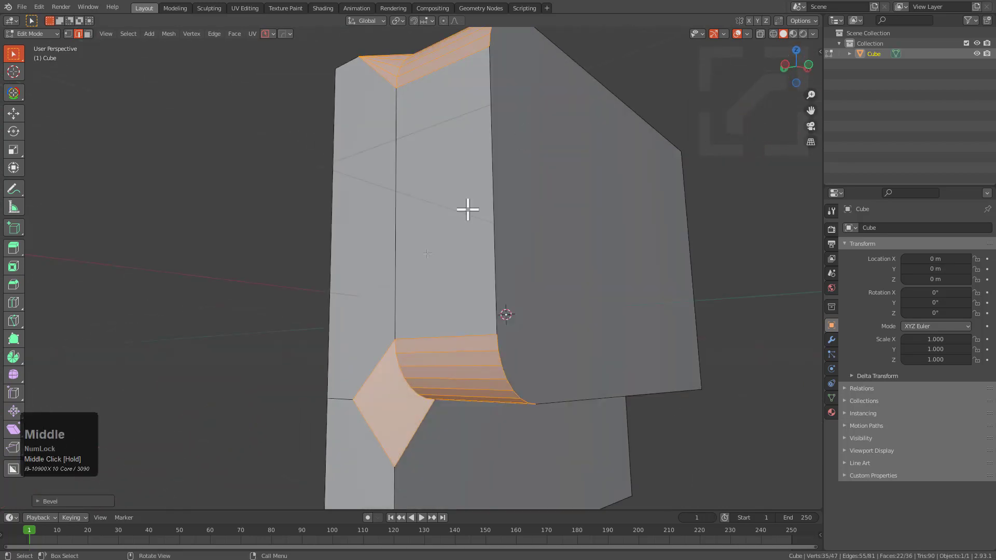
{"action": "middle_click_drag", "start_coordinate": [390, 379], "coordinate": [424, 173]}
{"action": "mouse_move", "coordinate": [363, 166]}
{"action": "middle_mouse_down"}
{"action": "mouse_move", "coordinate": [383, 212]}
{"action": "mouse_move", "coordinate": [362, 181]}
{"action": "middle_mouse_up"}
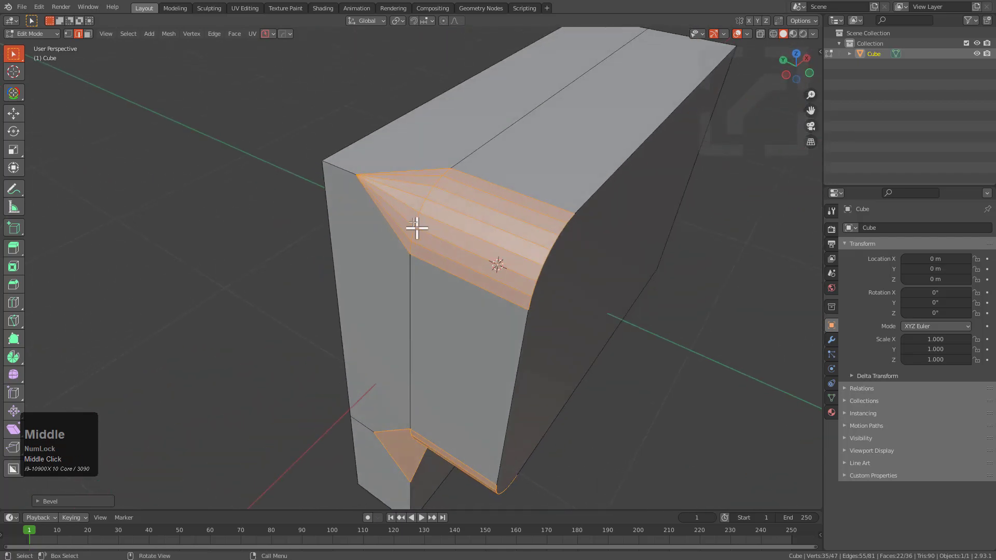
{"action": "scroll", "coordinate": [431, 185], "scroll_direction": "up", "scroll_amount": 2}
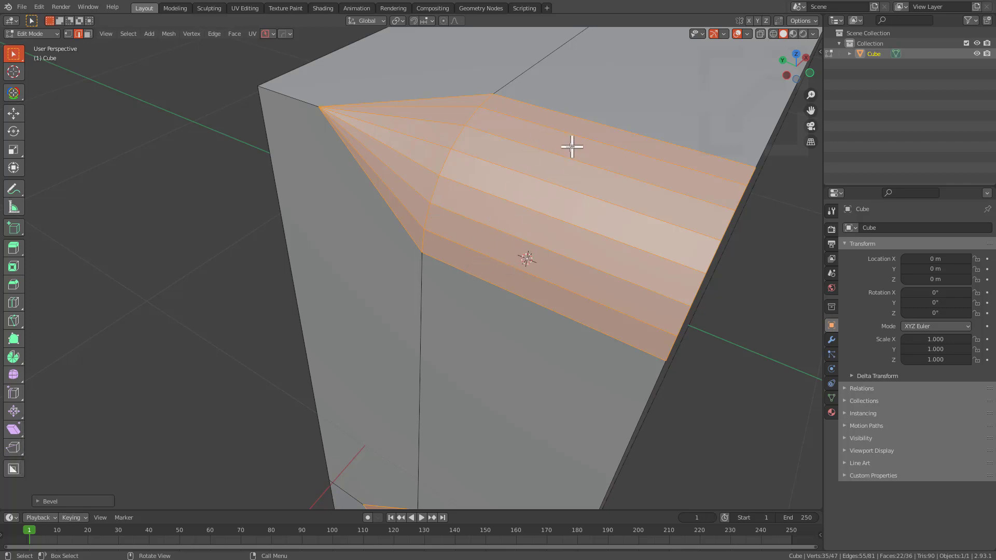
{"action": "key", "text": "shift"}
{"action": "key", "text": "shift+ctrl+Tab"}
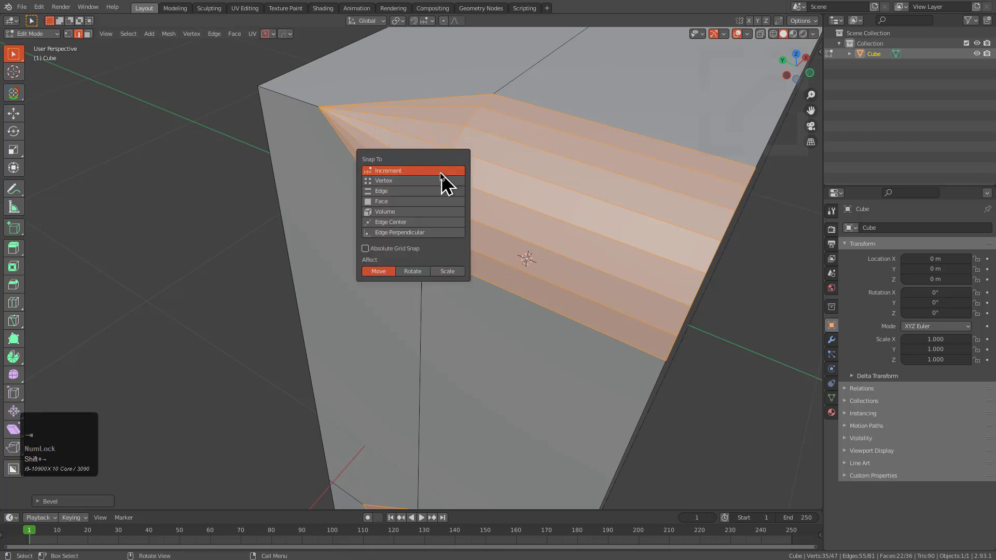
{"action": "left_click", "coordinate": [412, 182]}
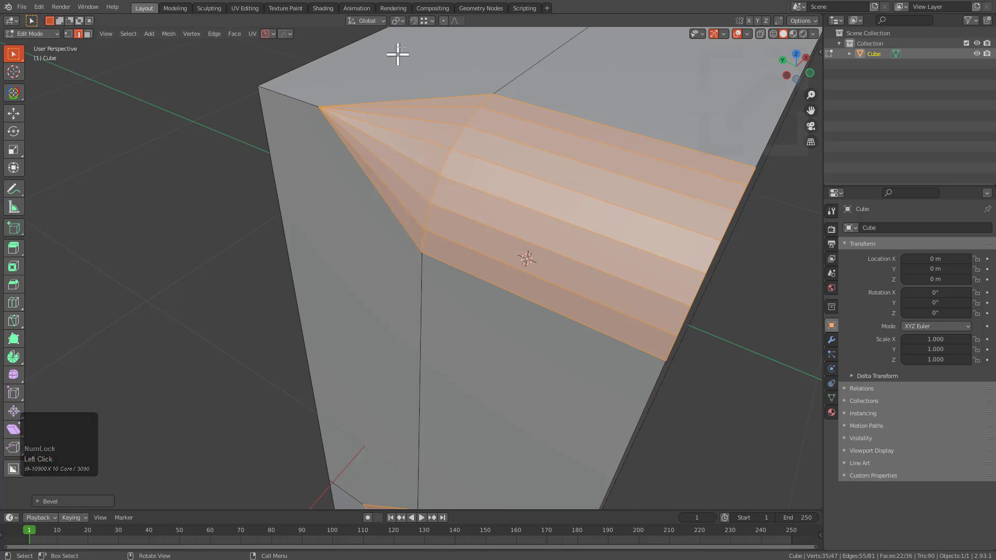
Move the tip vertex of the upper bevel's fan along Y, snapped to the bevel profile's vertices in the slab's front plane
{"action": "key", "text": "1"}
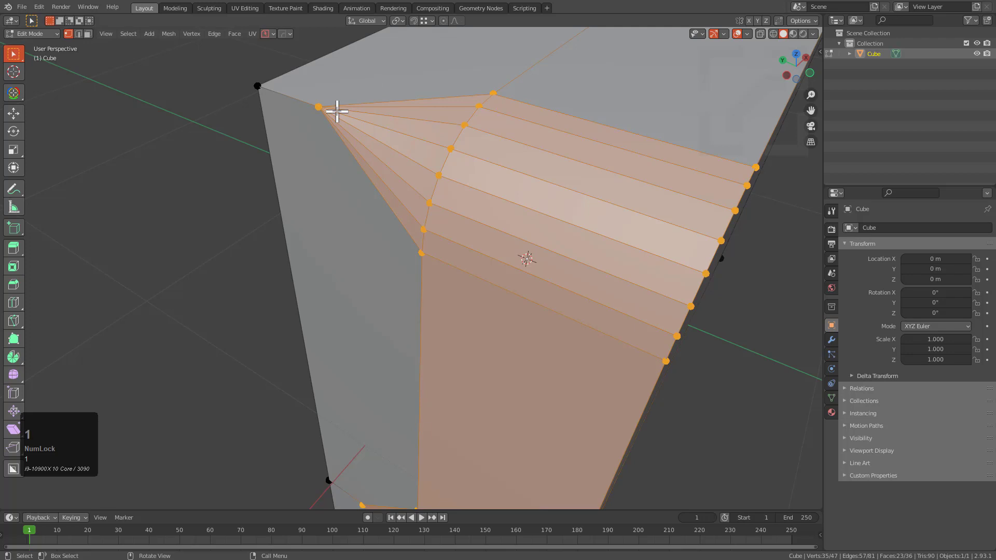
{"action": "left_click", "coordinate": [335, 107]}
{"action": "key", "text": "g"}
{"action": "key", "text": "y"}
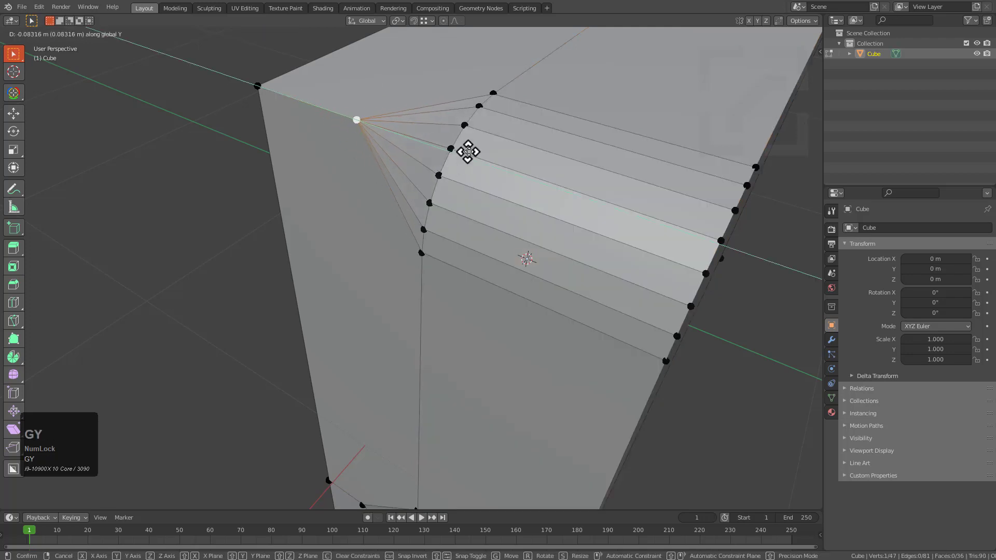
{"action": "key", "text": "ctrl"}
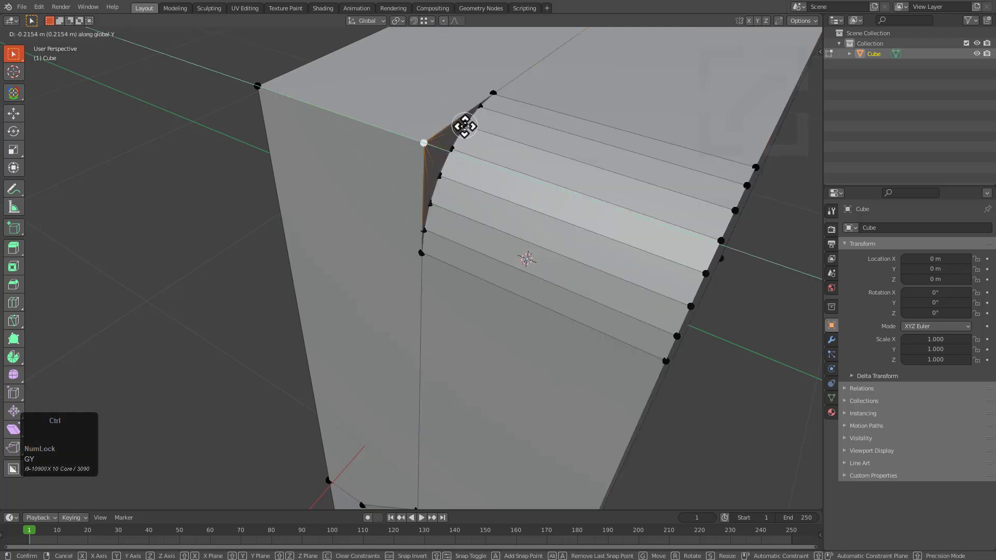
{"action": "left_click", "coordinate": [465, 126], "text": "ctrl"}
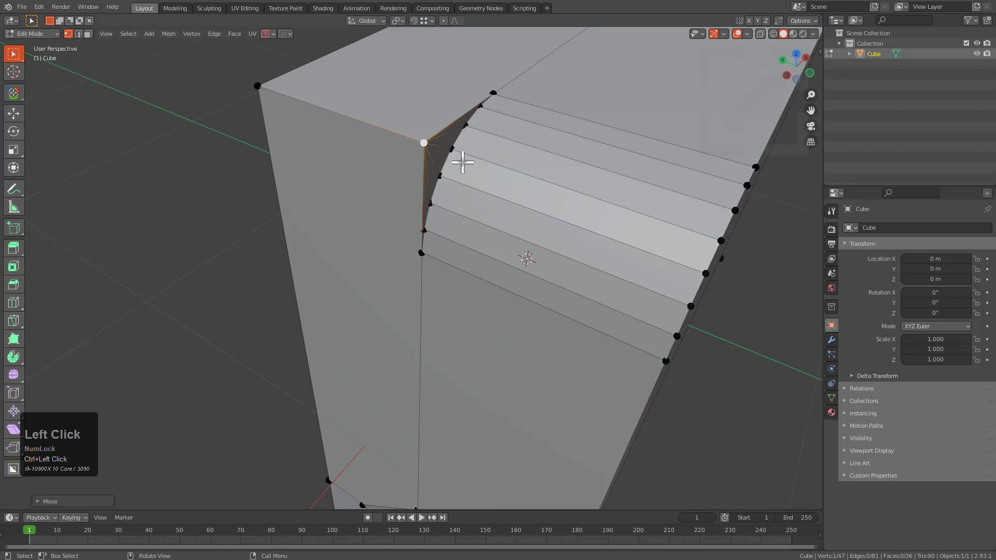
Dissolve the uppermost and lowermost thin fan edges between the moved corner vertex and the upper bevel's profile
{"action": "scroll", "coordinate": [462, 161], "scroll_direction": "down", "scroll_amount": 2}
{"action": "middle_click_drag", "start_coordinate": [462, 160], "coordinate": [422, 162]}
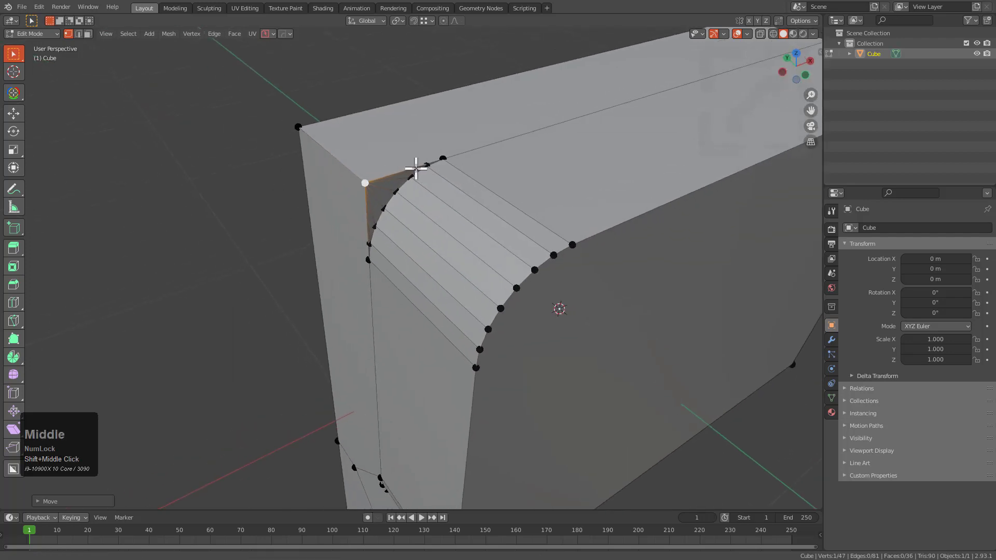
{"action": "scroll", "coordinate": [376, 188], "scroll_direction": "up", "scroll_amount": 3, "text": "shift"}
{"action": "scroll", "coordinate": [393, 232], "scroll_direction": "up", "scroll_amount": 2}
{"action": "key", "text": "2"}
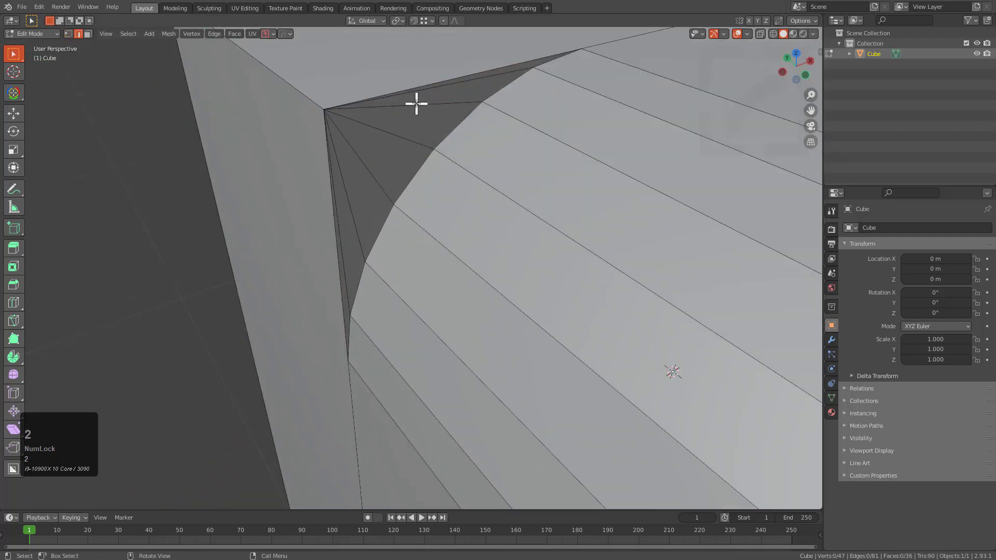
{"action": "left_click", "coordinate": [334, 179], "text": "shift"}
{"action": "key", "text": "ctrl+x"}
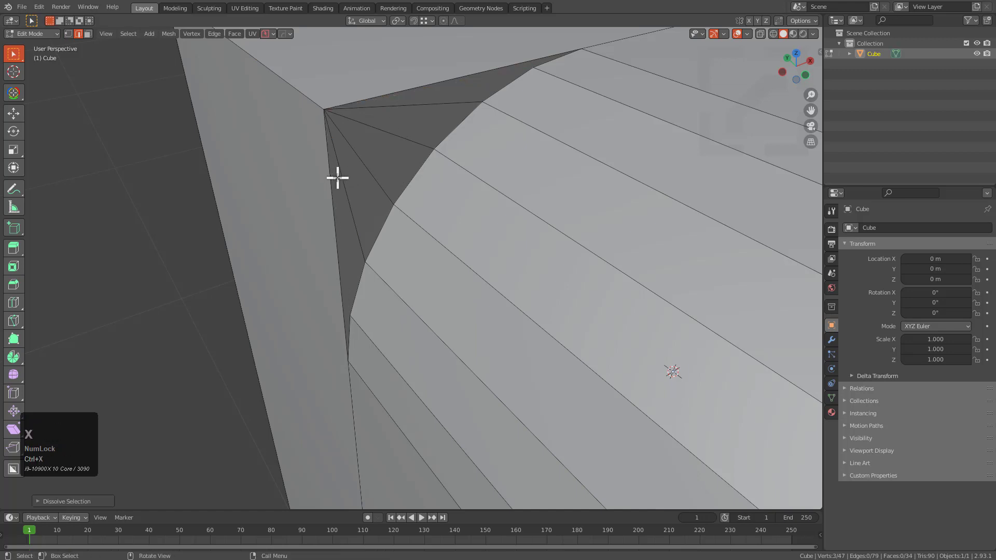
Dissolve the remaining fan edges between the upper corner vertex and the upper bevel's profile
{"action": "left_click", "coordinate": [339, 174]}
{"action": "left_click", "coordinate": [380, 111], "text": "shift"}
{"action": "key", "text": "ctrl+x"}
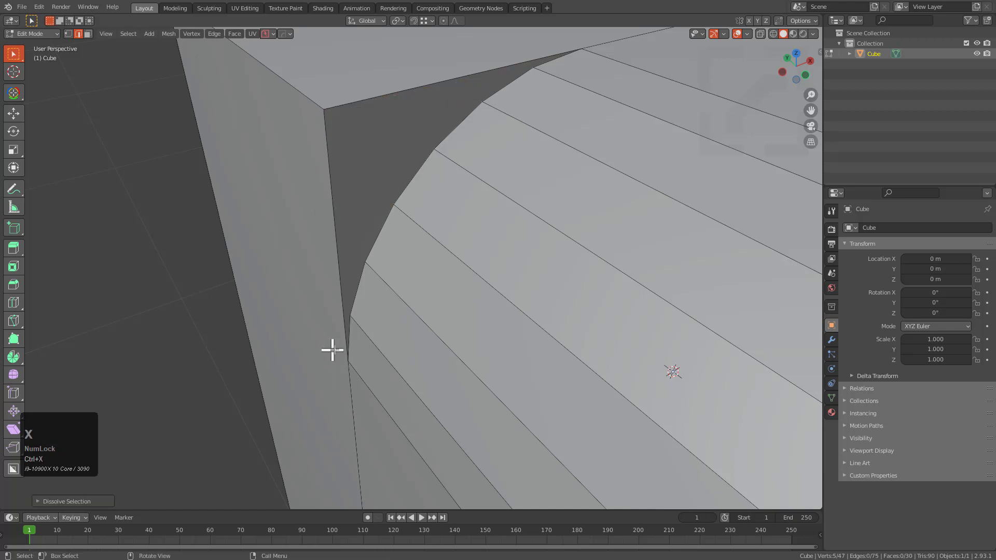
Connect the upper and lower vertices of the lower corner's protruding flap with a new edge
{"action": "middle_click_drag", "start_coordinate": [332, 350], "coordinate": [409, 207]}
{"action": "key", "text": "1"}
{"action": "left_click", "coordinate": [409, 208]}
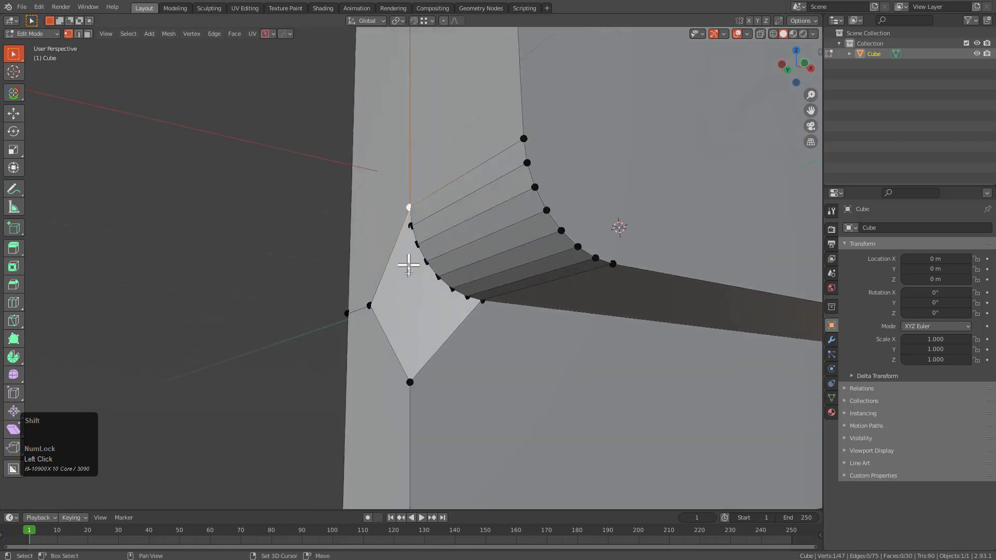
{"action": "key", "text": "j"}
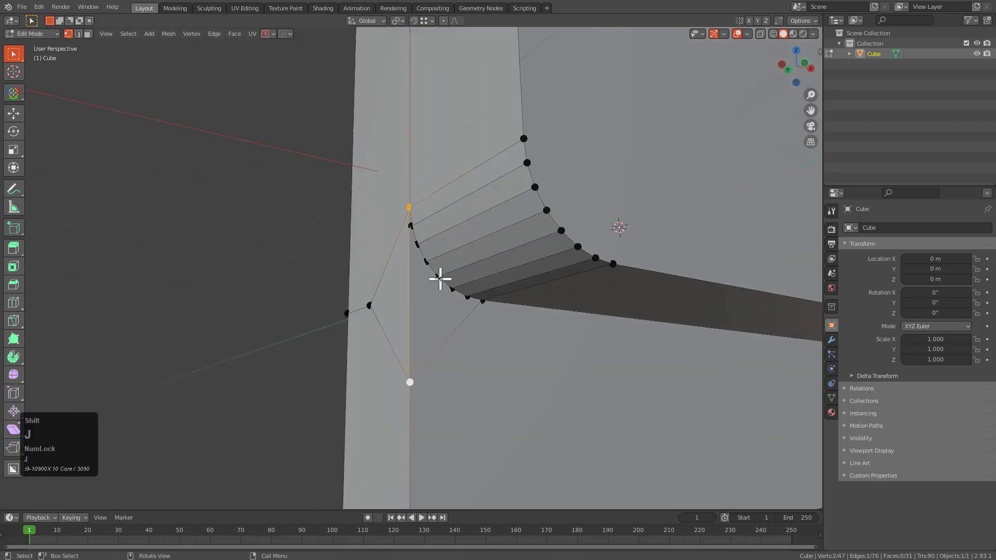
Dissolve the three outer edges of the protruding flap beside the new connecting edge at the lower corner
{"action": "middle_click_drag", "start_coordinate": [440, 278], "coordinate": [358, 274]}
{"action": "key", "text": "2"}
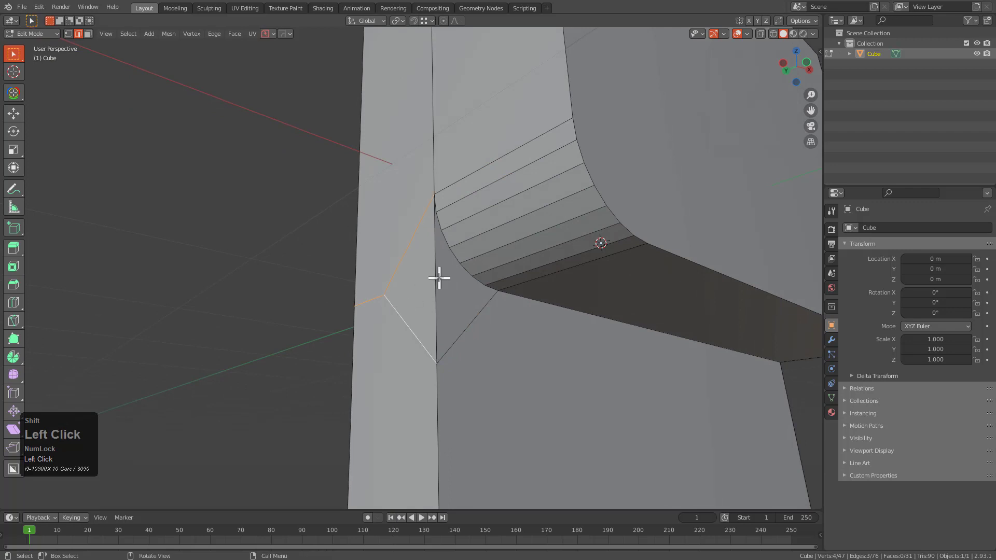
{"action": "key", "text": "ctrl+x"}
{"action": "scroll", "coordinate": [489, 231], "scroll_direction": "down", "scroll_amount": 5}
Mirror the beveled side of the block to the opposite side across X using the mirror tool's Symmetry mode
{"action": "middle_click_drag", "start_coordinate": [489, 231], "coordinate": [472, 276]}
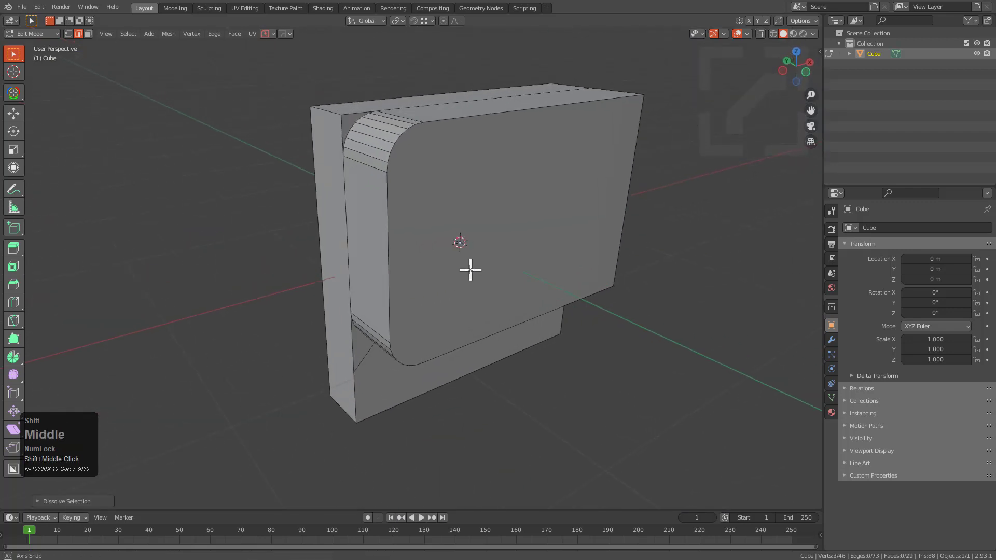
{"action": "key", "text": "alt+x"}
{"action": "middle_click_drag", "start_coordinate": [552, 348], "coordinate": [532, 350]}
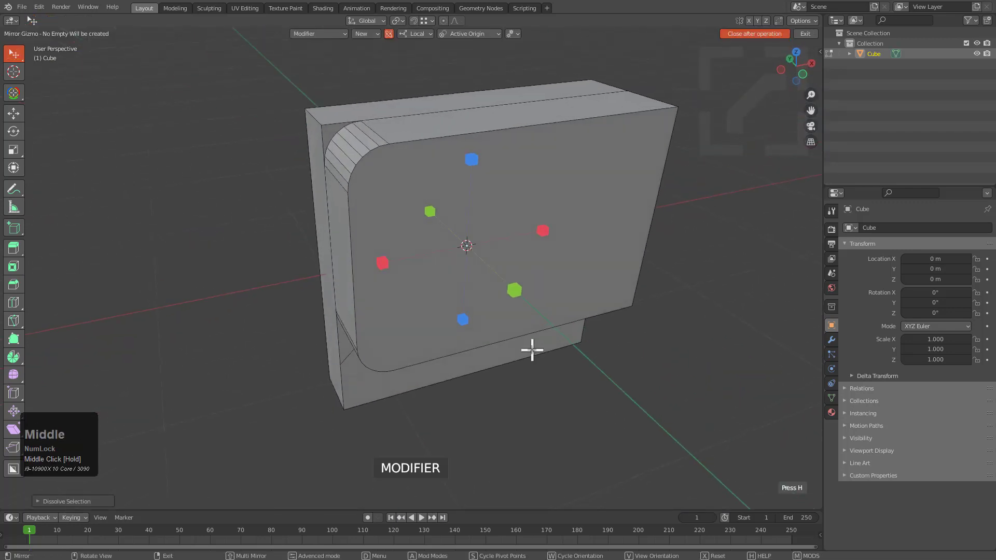
{"action": "middle_click", "coordinate": [577, 270]}
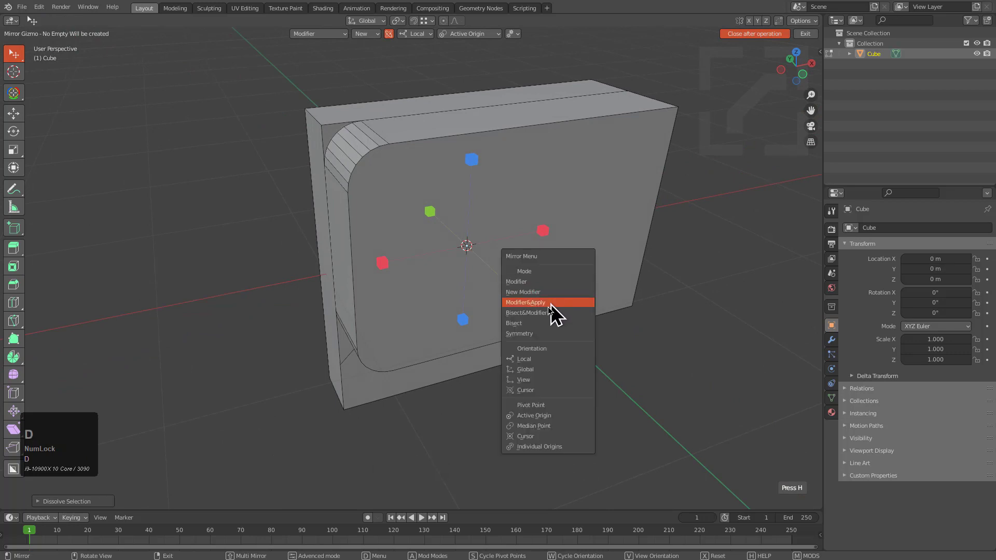
{"action": "left_click", "coordinate": [534, 334]}
{"action": "middle_click_drag", "start_coordinate": [456, 319], "coordinate": [429, 326]}
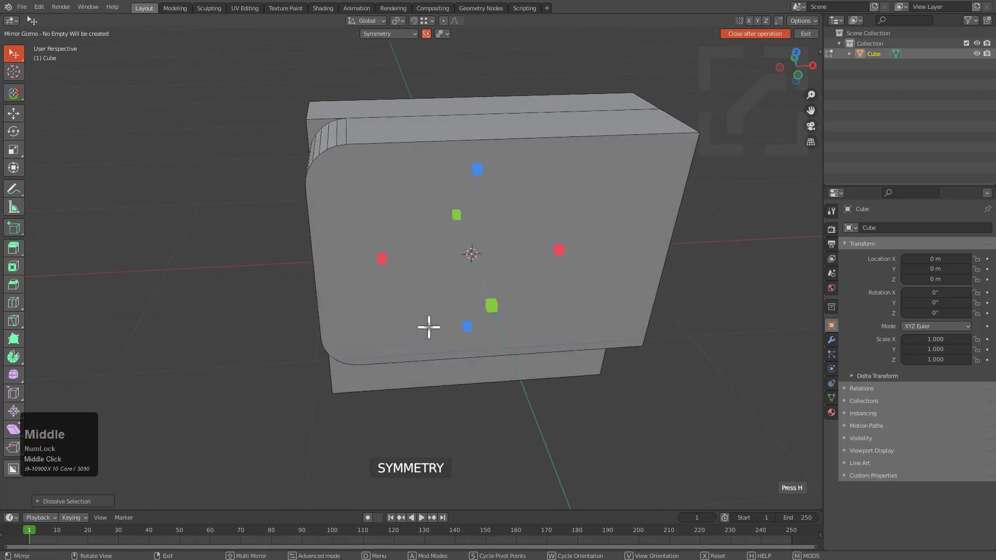
{"action": "left_click", "coordinate": [382, 258]}
{"action": "middle_click_drag", "start_coordinate": [382, 258], "coordinate": [436, 126]}
{"action": "mouse_move", "coordinate": [445, 205]}
{"action": "middle_mouse_down"}
{"action": "mouse_move", "coordinate": [578, 222]}
{"action": "mouse_move", "coordinate": [445, 206]}
{"action": "middle_mouse_up"}
Return to Object Mode and add a 30° angle-limited bevel with 3 segments, about 0.05 m wide
{"action": "key", "text": "Tab"}
{"action": "middle_click_drag", "start_coordinate": [409, 313], "coordinate": [521, 229]}
{"action": "key", "text": "q"}
{"action": "left_click", "coordinate": [519, 227]}
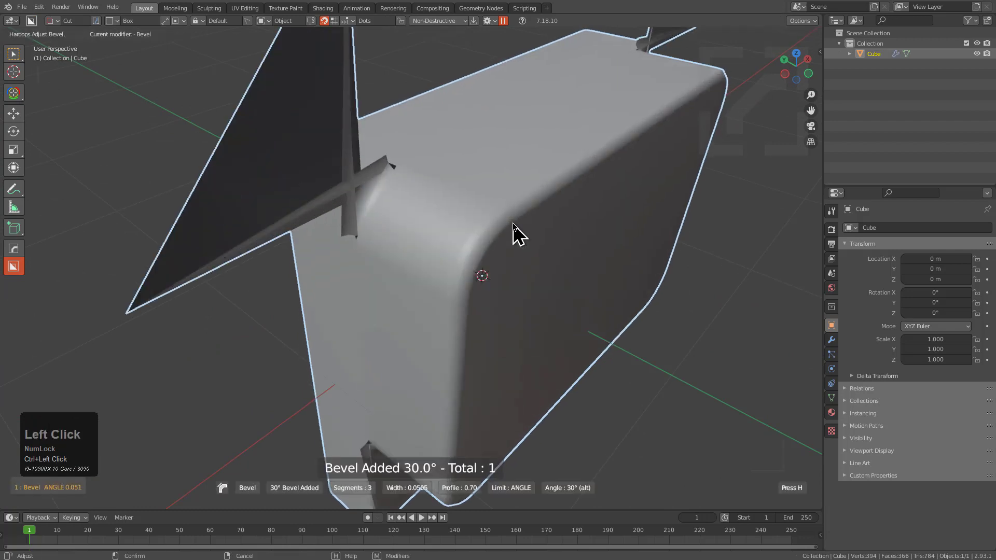
{"action": "left_click", "coordinate": [519, 228]}
Examine the bevel's geometry around the block's upper corner
{"action": "middle_click_drag", "start_coordinate": [440, 232], "coordinate": [369, 229], "text": "shift"}
{"action": "scroll", "coordinate": [528, 263], "scroll_direction": "up", "scroll_amount": 3}
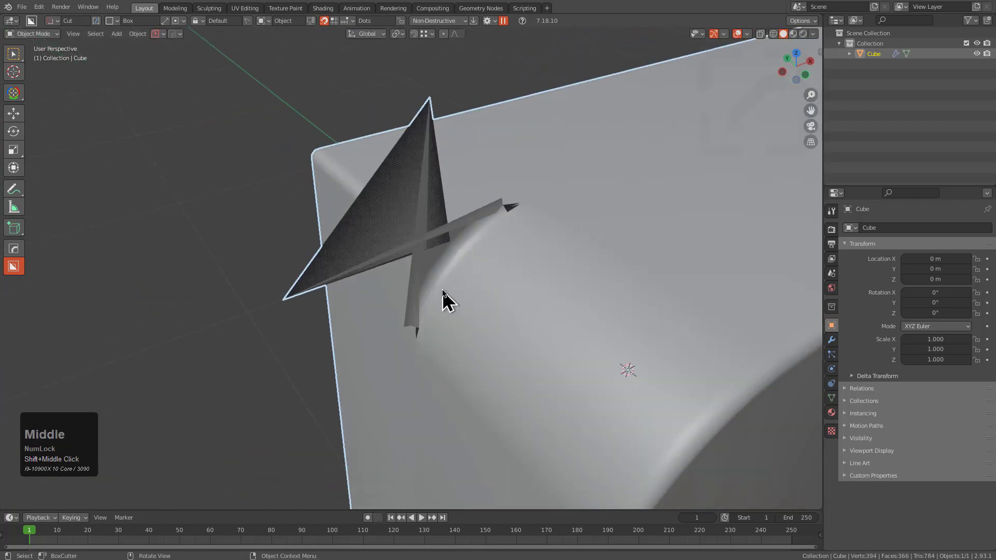
{"action": "scroll", "coordinate": [455, 280], "scroll_direction": "down", "scroll_amount": 2}
{"action": "middle_click_drag", "start_coordinate": [456, 280], "coordinate": [453, 236]}
{"action": "scroll", "coordinate": [493, 289], "scroll_direction": "down", "scroll_amount": 2}
{"action": "middle_click_drag", "start_coordinate": [494, 289], "coordinate": [456, 256]}
{"action": "scroll", "coordinate": [506, 239], "scroll_direction": "down", "scroll_amount": 2}
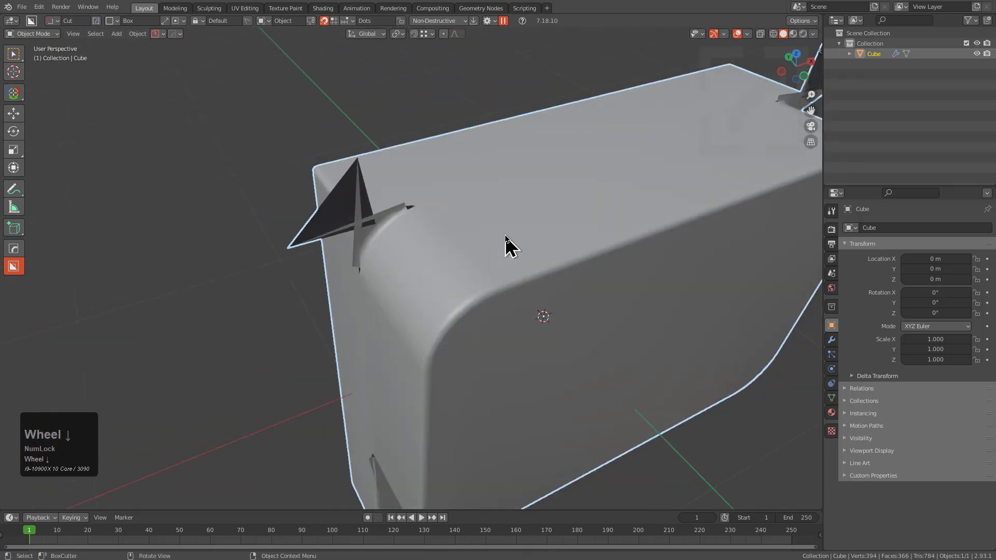
Duplicate the beveled object and offset the copy about -2.43 m along X
{"action": "scroll", "coordinate": [506, 239], "scroll_direction": "down", "scroll_amount": 4}
{"action": "key", "text": "shift+d"}
{"action": "key", "text": "x"}
{"action": "left_click", "coordinate": [217, 303]}
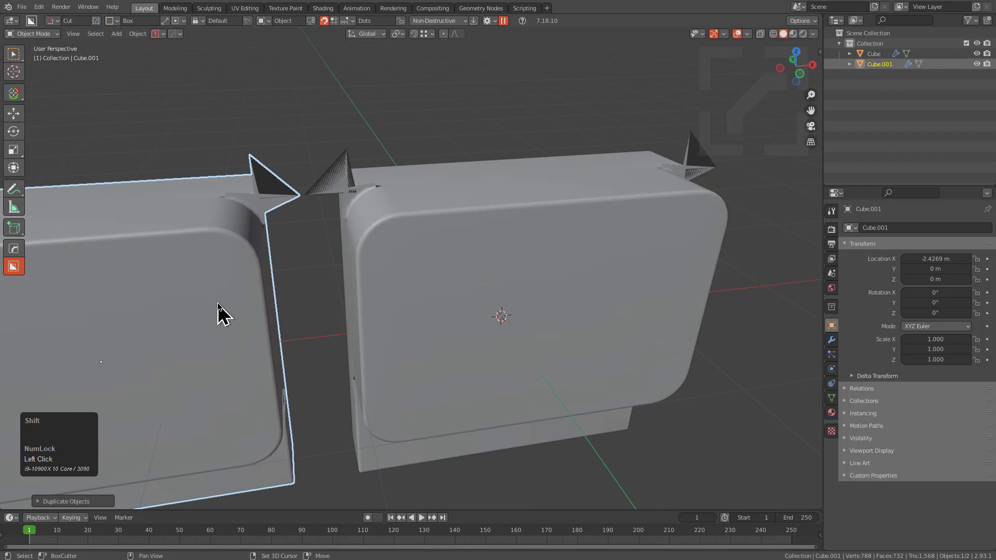
Sharpen the duplicate with a sharpness of 30° and auto smooth of 60°
{"action": "middle_click_drag", "start_coordinate": [217, 302], "coordinate": [436, 269]}
{"action": "scroll", "coordinate": [421, 241], "scroll_direction": "up", "scroll_amount": 4}
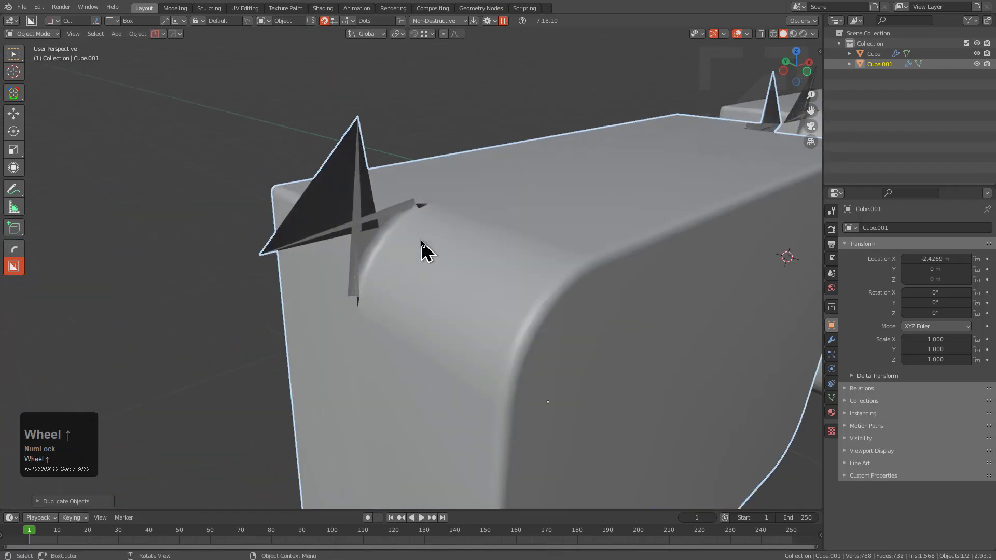
{"action": "key", "text": "q"}
{"action": "left_click", "coordinate": [493, 234]}
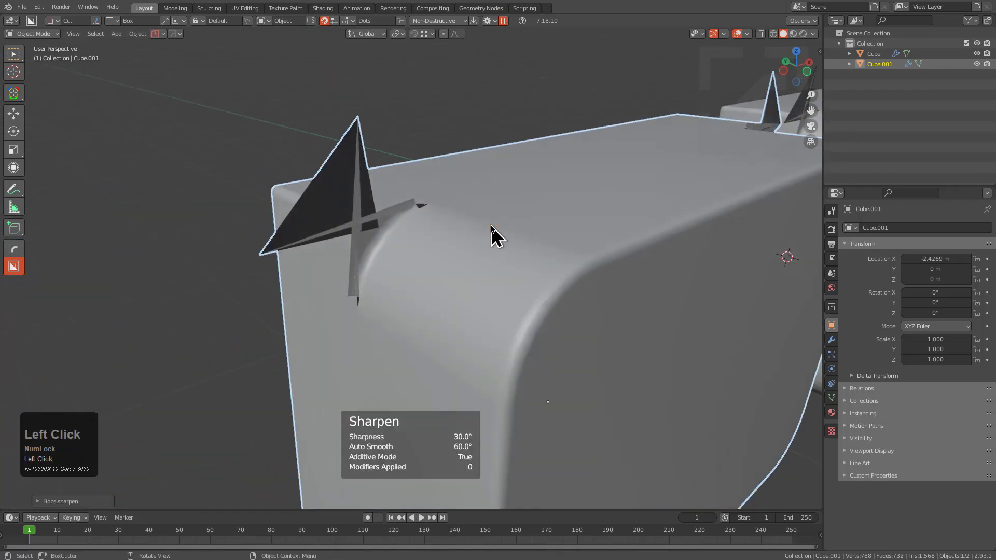
Examine the duplicate's sharp-marked edges in X-ray and review the Sharp Options in the HOps Helper
{"action": "key", "text": "Tab"}
{"action": "key", "text": "alt+z"}
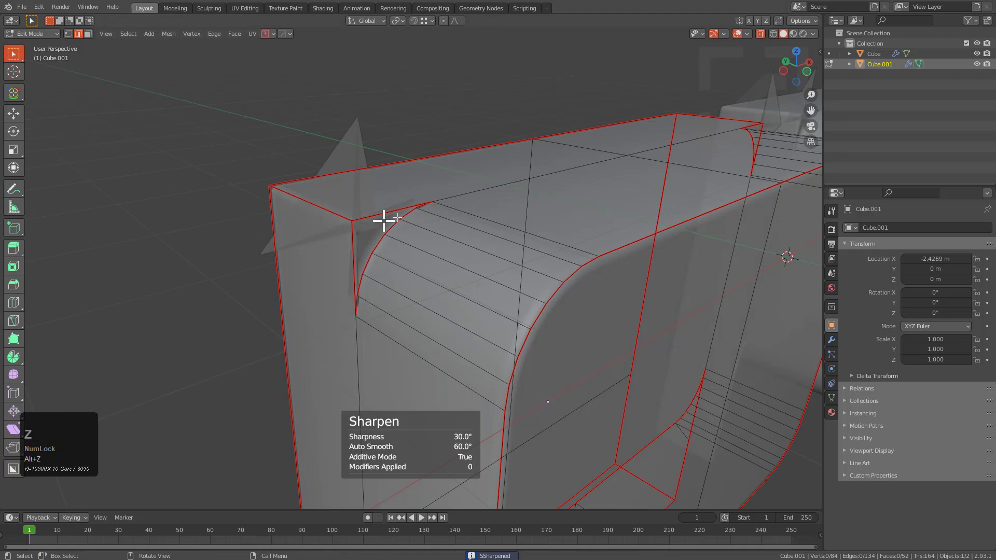
{"action": "middle_click_drag", "start_coordinate": [569, 280], "coordinate": [391, 264]}
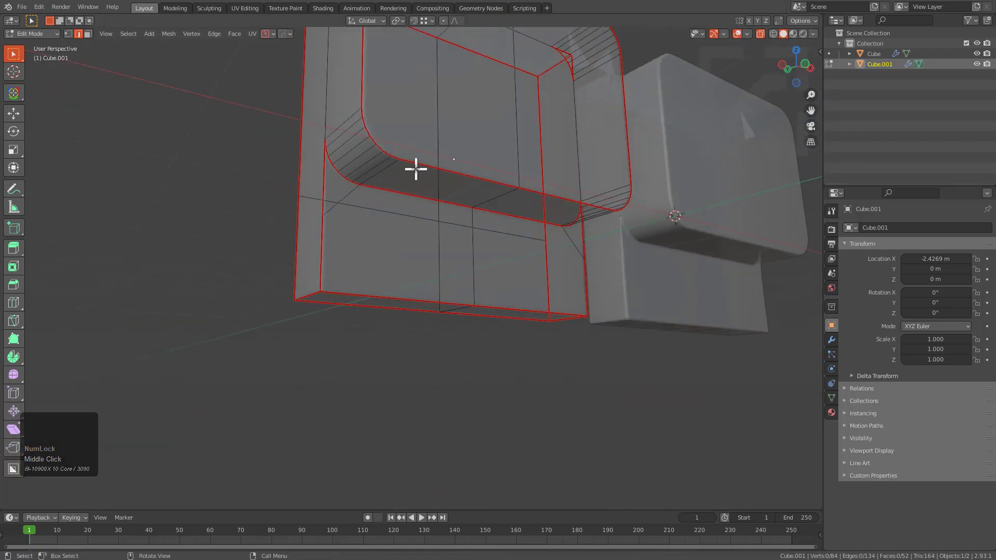
{"action": "middle_click_drag", "start_coordinate": [415, 167], "coordinate": [405, 200]}
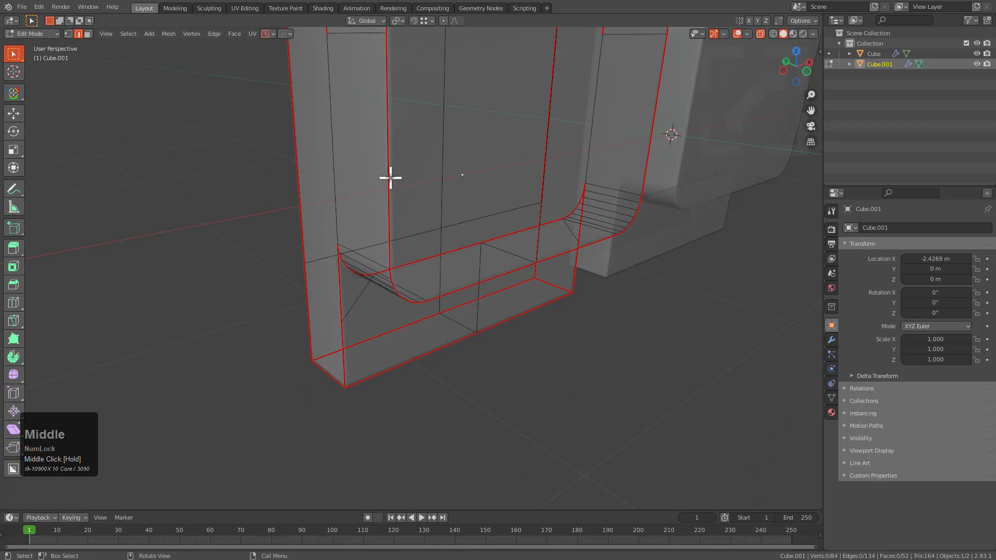
{"action": "key", "text": "Tab"}
{"action": "key", "text": "ctrl+grave"}
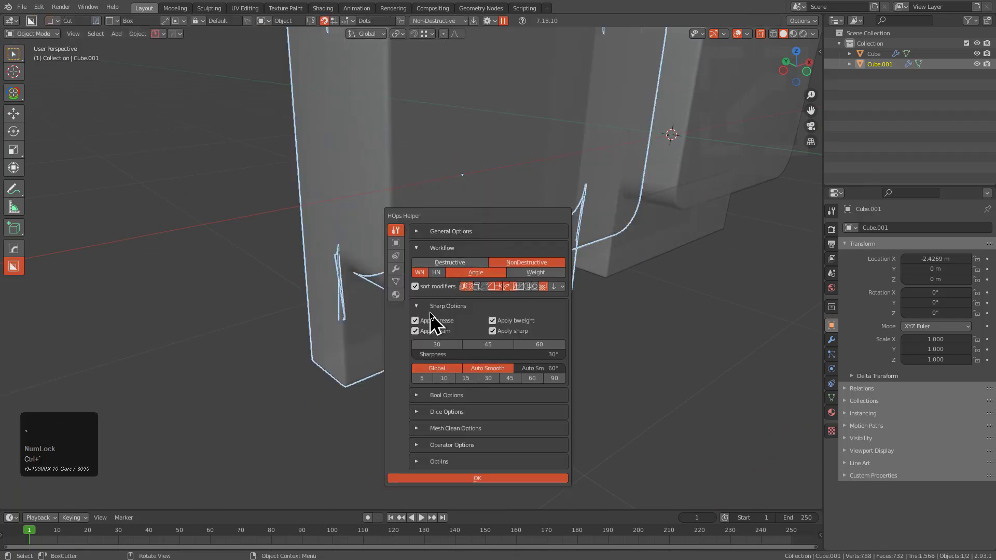
{"action": "middle_click_drag", "start_coordinate": [420, 83], "coordinate": [462, 262], "text": "shift"}
{"action": "key", "text": "alt+z"}
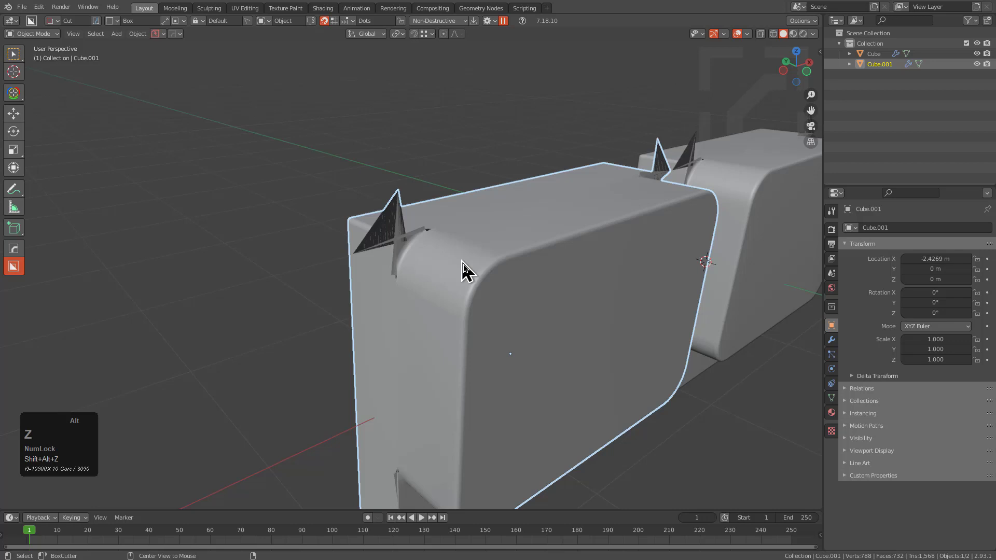
Change the duplicate's bevel limit method to Weight, with 3 segments and a width of about 0.046 m
{"action": "scroll", "coordinate": [526, 264], "scroll_direction": "up", "scroll_amount": 1}
{"action": "key", "text": "q"}
{"action": "left_click", "coordinate": [523, 273]}
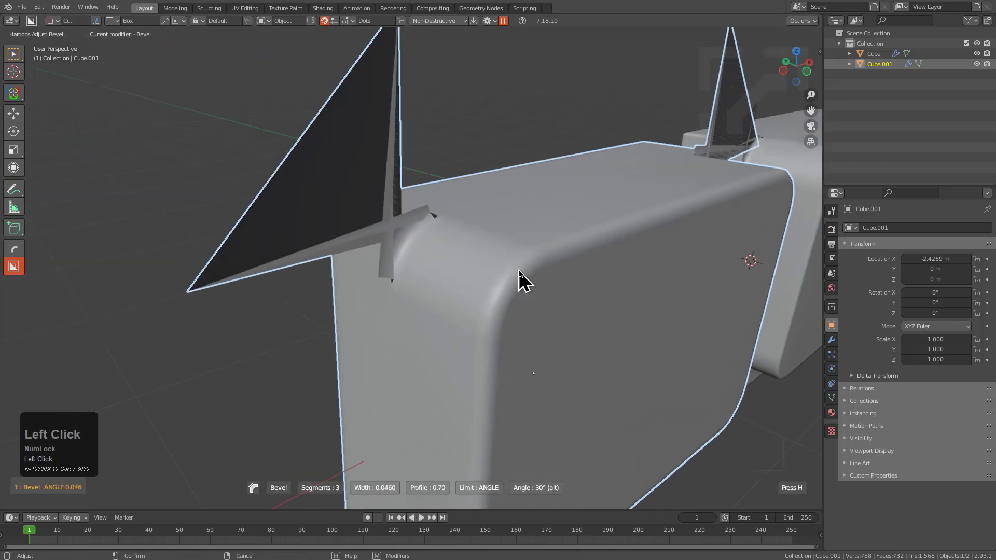
{"action": "key", "text": "l"}
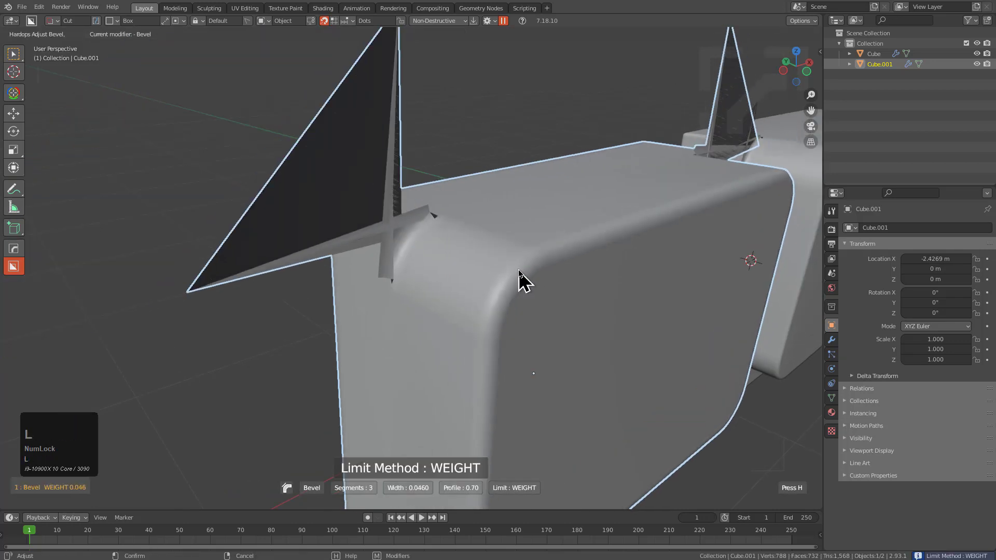
{"action": "left_click", "coordinate": [497, 259]}
Toggle the sharp marking around the upper corner face, the slab's lower front faces and both lower corner faces, and leave Edit Mode
{"action": "key", "text": "Tab"}
{"action": "scroll", "coordinate": [441, 238], "scroll_direction": "up", "scroll_amount": 4}
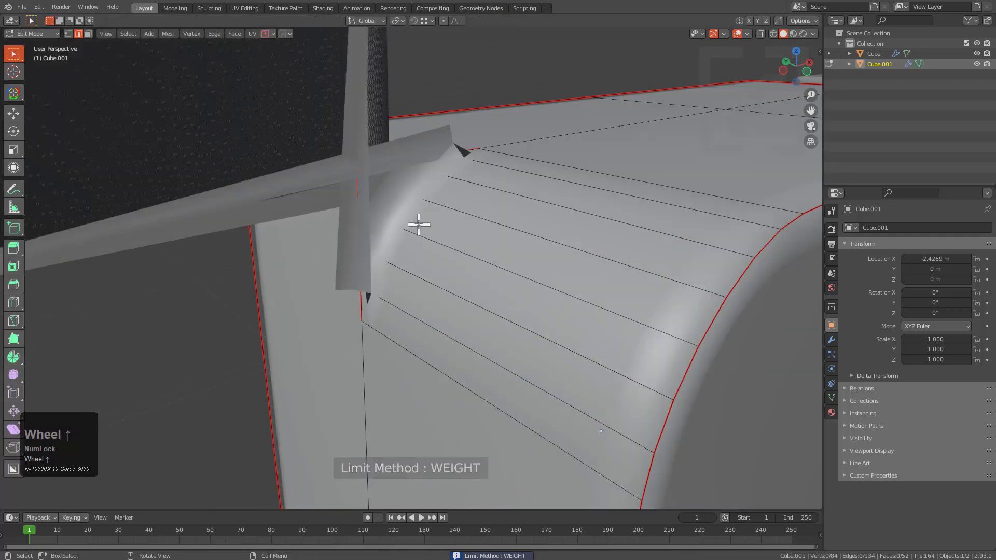
{"action": "left_click", "coordinate": [381, 208]}
{"action": "scroll", "coordinate": [425, 269], "scroll_direction": "down", "scroll_amount": 4}
{"action": "middle_click_drag", "start_coordinate": [474, 457], "coordinate": [485, 339], "text": "shift"}
{"action": "middle_click_drag", "start_coordinate": [485, 340], "coordinate": [474, 242]}
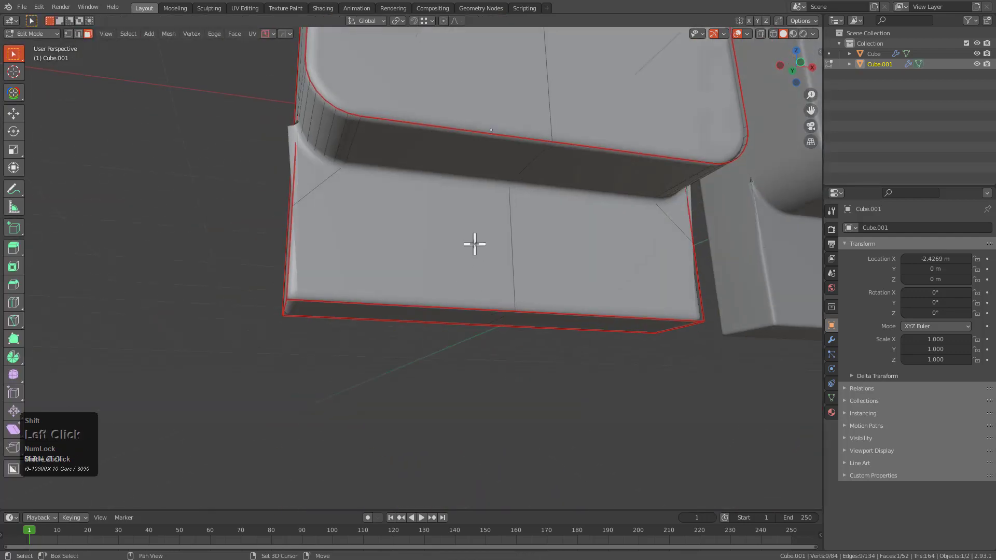
{"action": "left_click", "coordinate": [473, 242]}
{"action": "left_click", "coordinate": [585, 252], "text": "shift"}
{"action": "left_click", "coordinate": [315, 177], "text": "shift"}
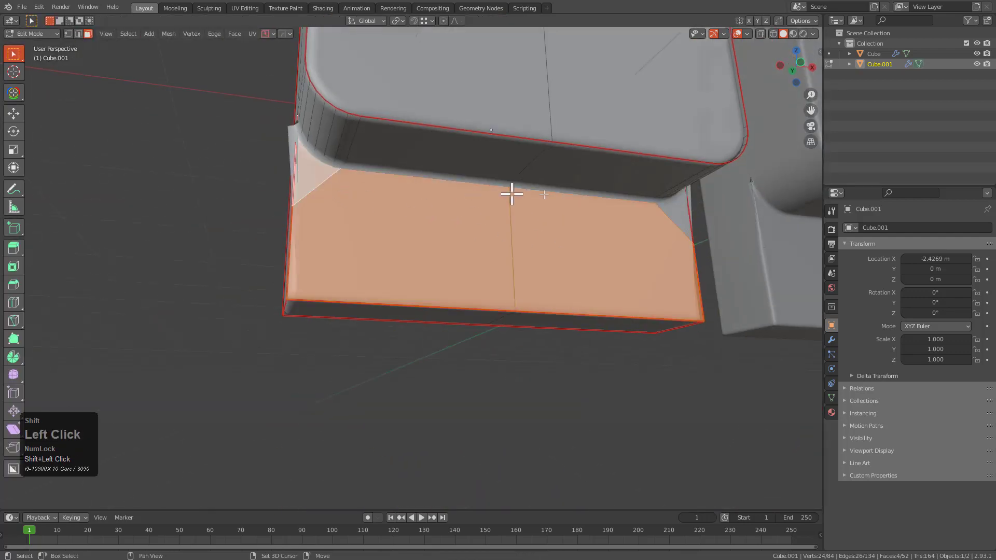
{"action": "left_click", "coordinate": [675, 210], "text": "shift"}
{"action": "key", "text": "q"}
{"action": "left_click", "coordinate": [654, 212]}
{"action": "middle_click_drag", "start_coordinate": [503, 202], "coordinate": [485, 223]}
{"action": "key", "text": "Tab"}
{"action": "scroll", "coordinate": [529, 232], "scroll_direction": "down", "scroll_amount": 3}
{"action": "scroll", "coordinate": [455, 239], "scroll_direction": "up", "scroll_amount": 4}
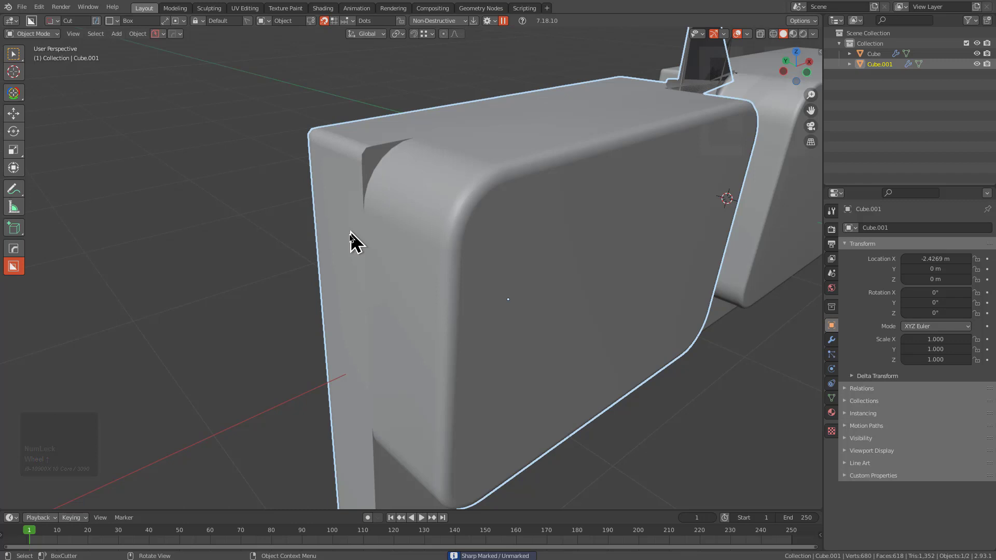
Mirror the duplicate's corrected side to its opposite side across X using Symmetry mode
{"action": "middle_click_drag", "start_coordinate": [351, 240], "coordinate": [428, 270]}
{"action": "middle_click_drag", "start_coordinate": [336, 340], "coordinate": [334, 202]}
{"action": "key", "text": "alt+x"}
{"action": "left_click", "coordinate": [393, 310]}
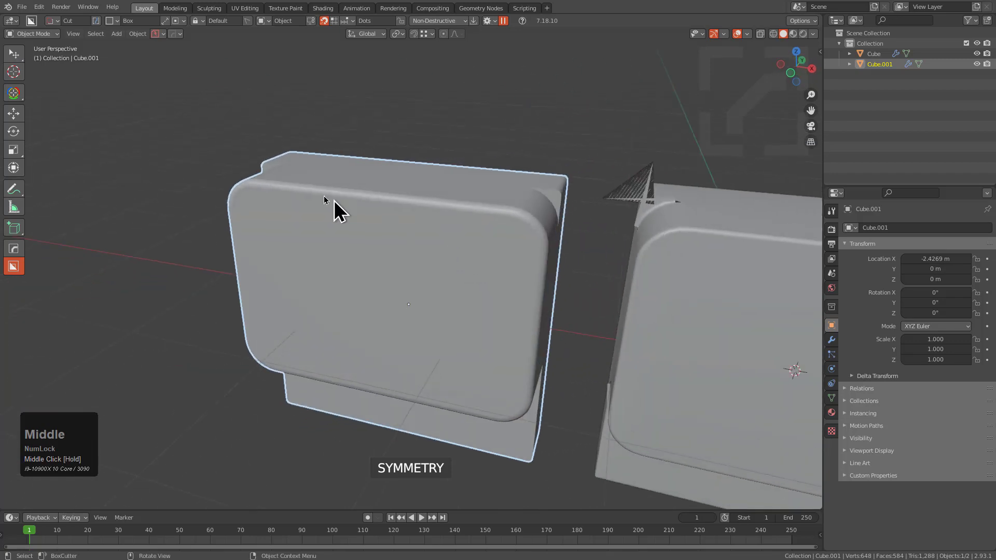
Examine the mirrored duplicate's bevel around the block's upper corner
{"action": "scroll", "coordinate": [444, 282], "scroll_direction": "up", "scroll_amount": 2}
{"action": "middle_click_drag", "start_coordinate": [320, 264], "coordinate": [482, 257]}
{"action": "scroll", "coordinate": [476, 157], "scroll_direction": "up", "scroll_amount": 3}
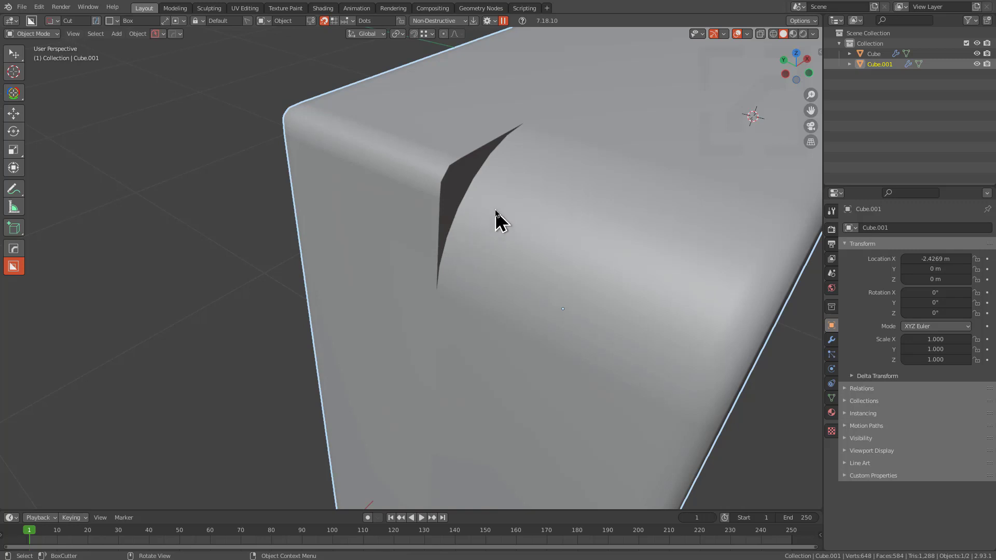
{"action": "scroll", "coordinate": [496, 210], "scroll_direction": "down", "scroll_amount": 3}
{"action": "middle_click_drag", "start_coordinate": [502, 229], "coordinate": [382, 285]}
{"action": "scroll", "coordinate": [471, 231], "scroll_direction": "down", "scroll_amount": 3}
{"action": "scroll", "coordinate": [383, 286], "scroll_direction": "up", "scroll_amount": 2}
Duplicate the original beveled object and offset the copy about 2.71 m along X
{"action": "left_click", "coordinate": [408, 228]}
{"action": "middle_click_drag", "start_coordinate": [408, 228], "coordinate": [492, 277], "text": "shift"}
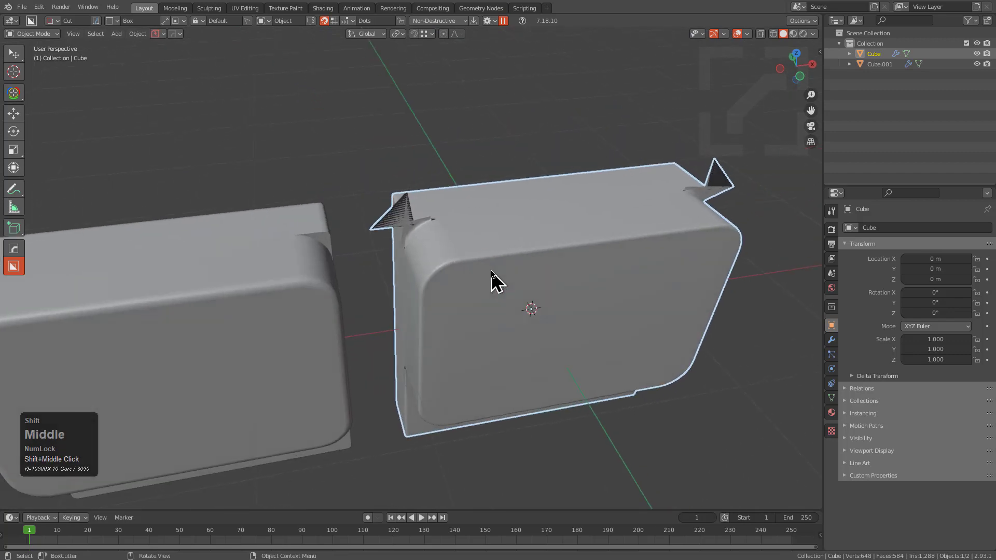
{"action": "scroll", "coordinate": [492, 311], "scroll_direction": "down", "scroll_amount": 2}
{"action": "middle_click_drag", "start_coordinate": [493, 400], "coordinate": [490, 394]}
{"action": "key", "text": "shift+d"}
{"action": "key", "text": "x"}
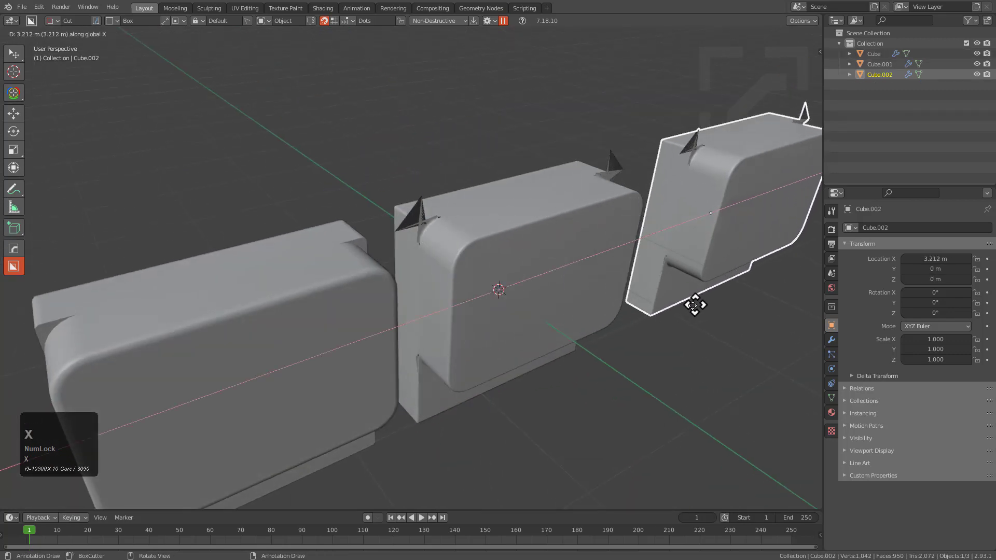
{"action": "left_click", "coordinate": [671, 318]}
Narrow the second duplicate's angle-limited bevel to a width of about 0.006 m
{"action": "middle_click_drag", "start_coordinate": [671, 318], "coordinate": [435, 272]}
{"action": "scroll", "coordinate": [434, 300], "scroll_direction": "up", "scroll_amount": 3}
{"action": "scroll", "coordinate": [431, 219], "scroll_direction": "up", "scroll_amount": 2}
{"action": "scroll", "coordinate": [518, 196], "scroll_direction": "up", "scroll_amount": 2}
{"action": "key", "text": "q"}
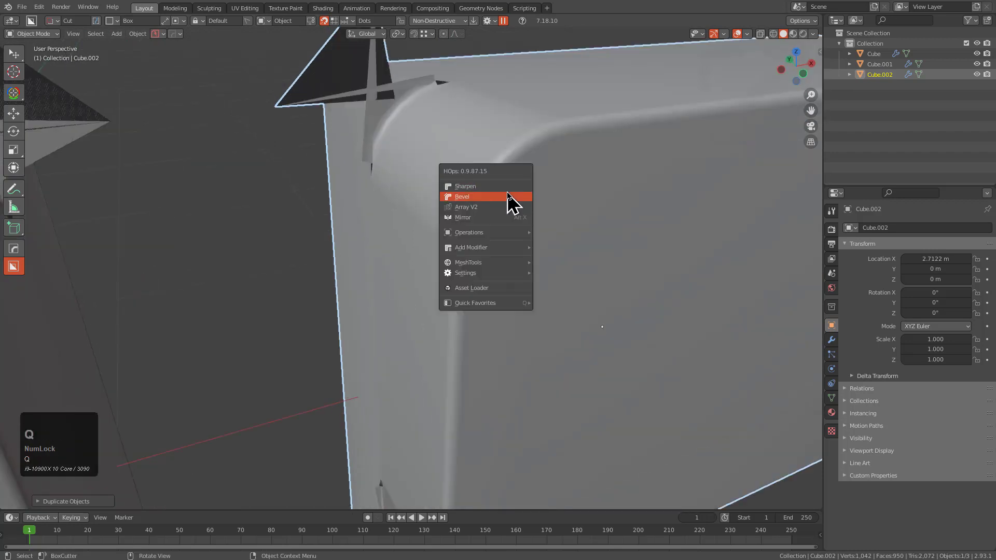
{"action": "left_click", "coordinate": [507, 196]}
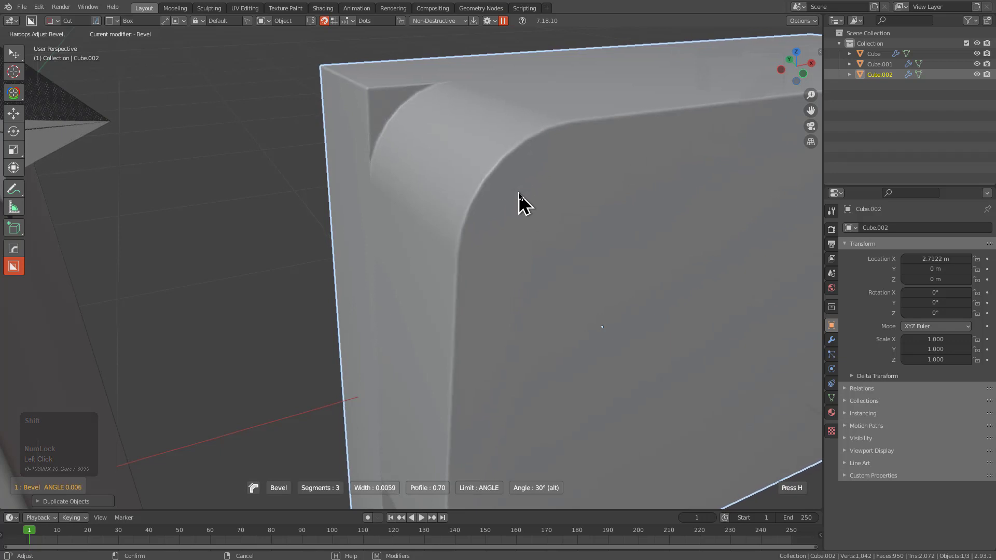
{"action": "left_click", "coordinate": [519, 195]}
Readjust the second duplicate's bevel around the lower corner, trying a width of about 0.023 m, and show its wireframe
{"action": "scroll", "coordinate": [423, 232], "scroll_direction": "down", "scroll_amount": 1}
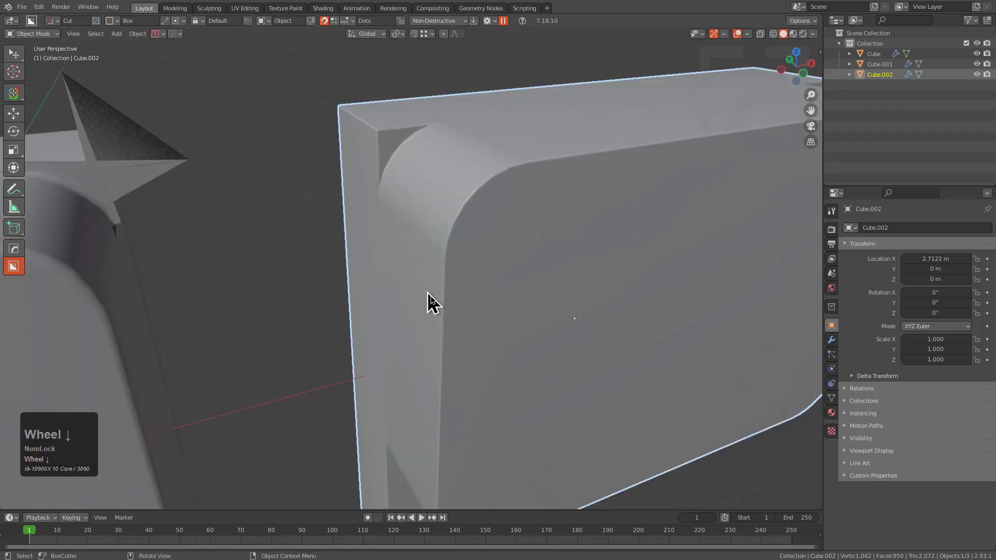
{"action": "scroll", "coordinate": [373, 121], "scroll_direction": "up", "scroll_amount": 1}
{"action": "middle_click_drag", "start_coordinate": [414, 220], "coordinate": [422, 254]}
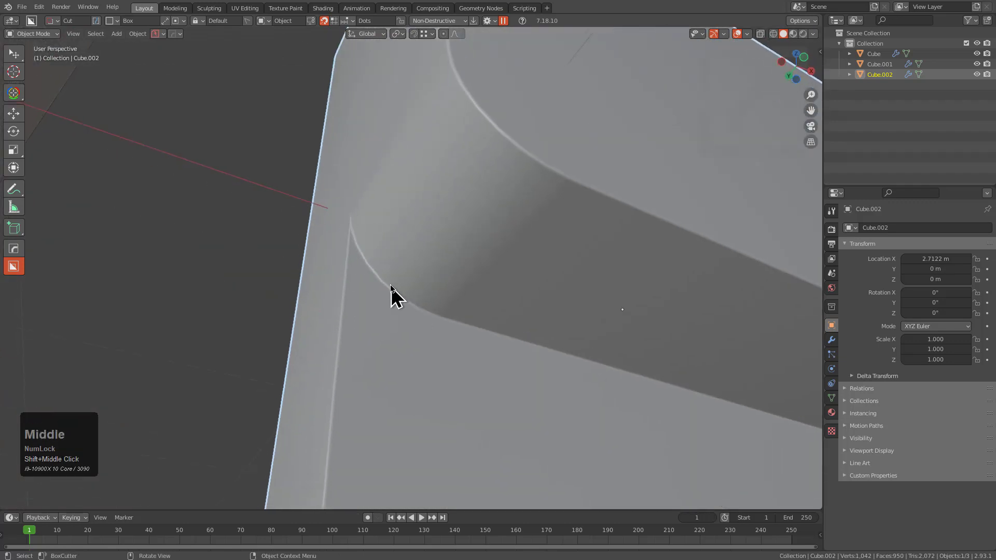
{"action": "middle_click_drag", "start_coordinate": [390, 285], "coordinate": [449, 195]}
{"action": "scroll", "coordinate": [482, 269], "scroll_direction": "up", "scroll_amount": 2, "text": "shift"}
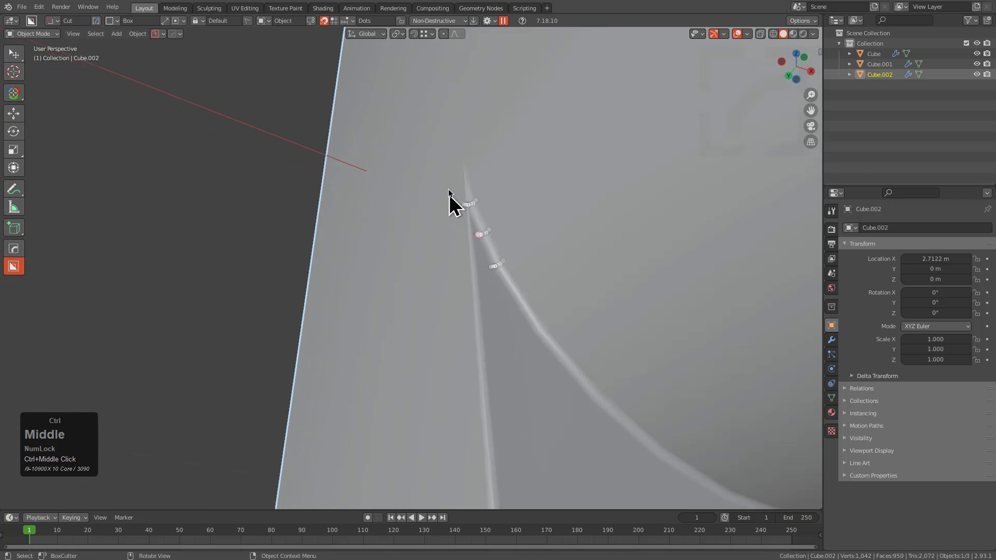
{"action": "key", "text": "q"}
{"action": "left_click", "coordinate": [499, 259]}
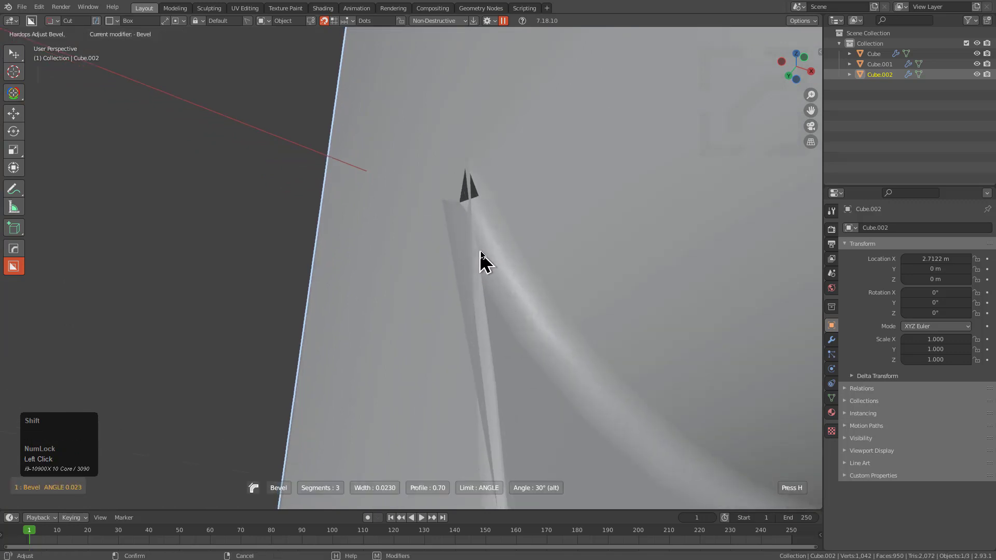
{"action": "left_click", "coordinate": [482, 256]}
{"action": "key", "text": "v"}
{"action": "left_click", "coordinate": [433, 274]}
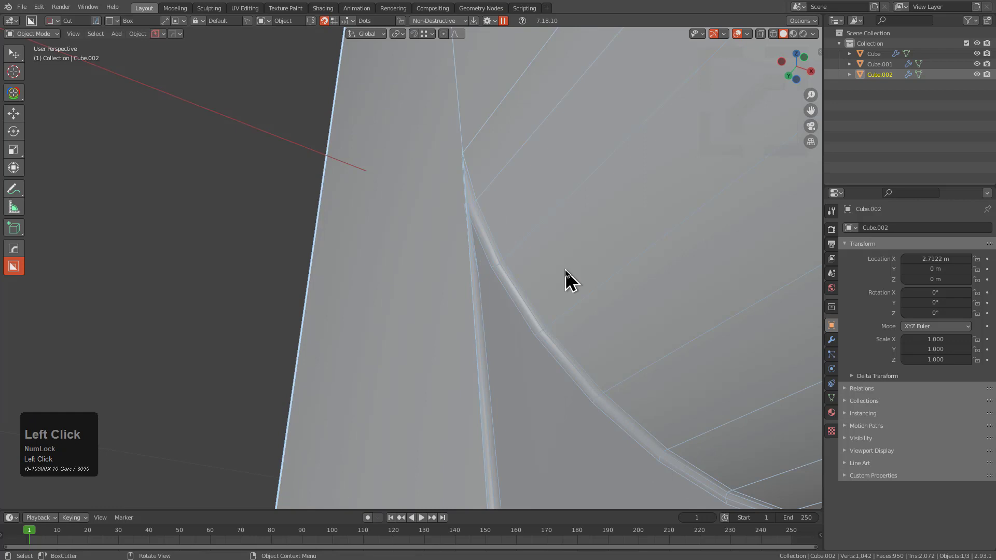
Try wider settings of the second duplicate's angle-limited bevel at the lower corner, about 0.068 m and 0.036 m
{"action": "key", "text": "q"}
{"action": "left_click", "coordinate": [562, 267]}
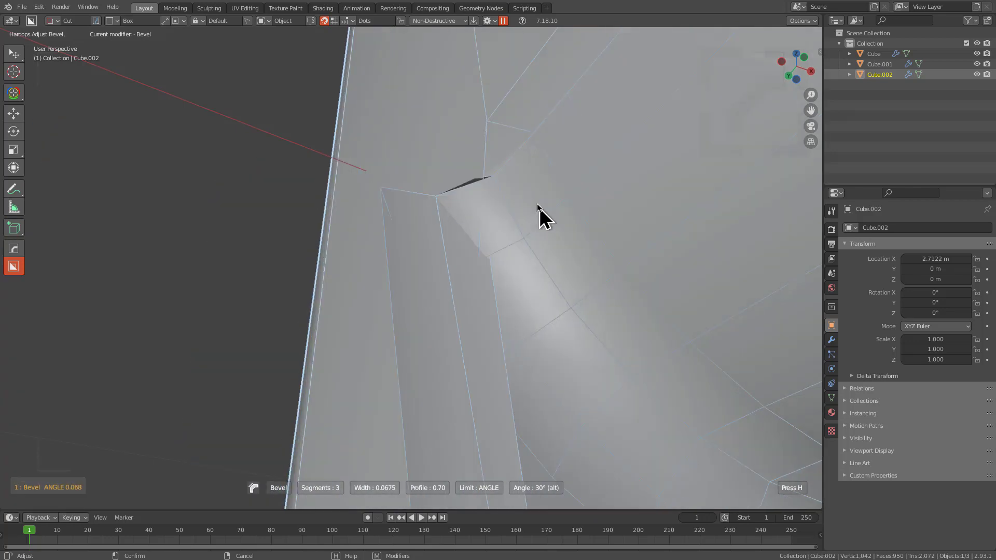
{"action": "left_click", "coordinate": [526, 173]}
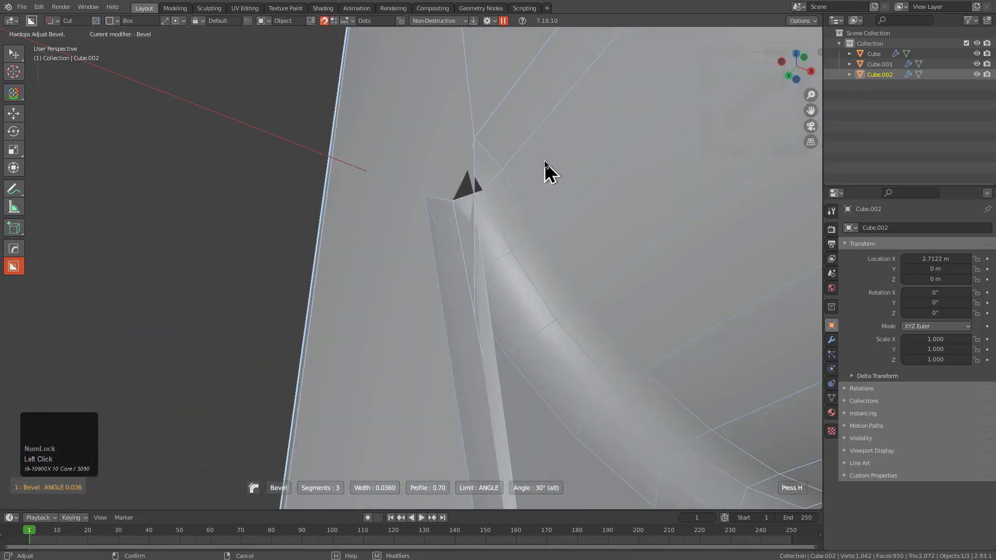
{"action": "right_click", "coordinate": [558, 208]}
{"action": "scroll", "coordinate": [523, 212], "scroll_direction": "down", "scroll_amount": 2}
Dissolve the redundant rounding edge closest to the slab seam at the second duplicate's lower corner
{"action": "key", "text": "Tab"}
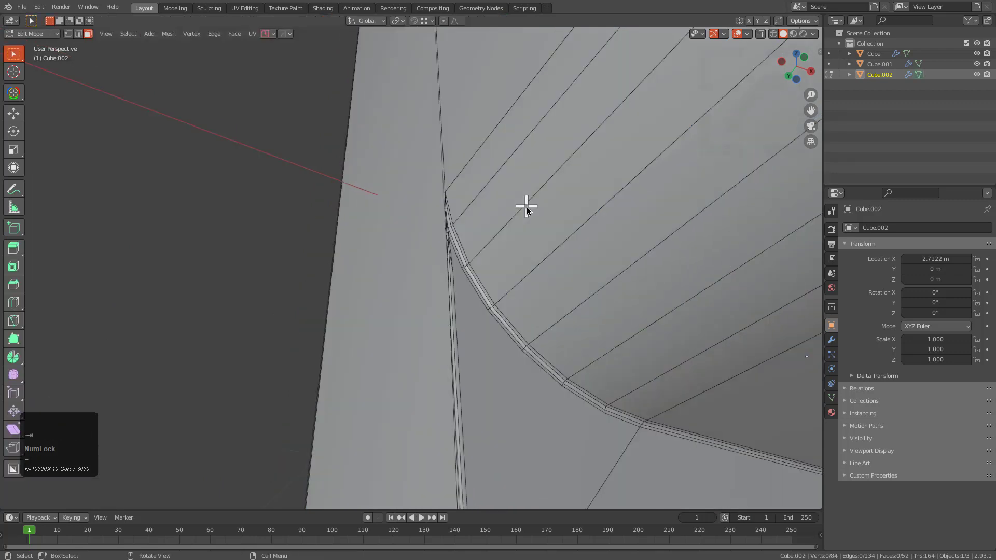
{"action": "middle_click_drag", "start_coordinate": [524, 205], "coordinate": [496, 229], "text": "shift"}
{"action": "key", "text": "2"}
{"action": "left_click", "coordinate": [454, 206]}
{"action": "key", "text": "ctrl+x"}
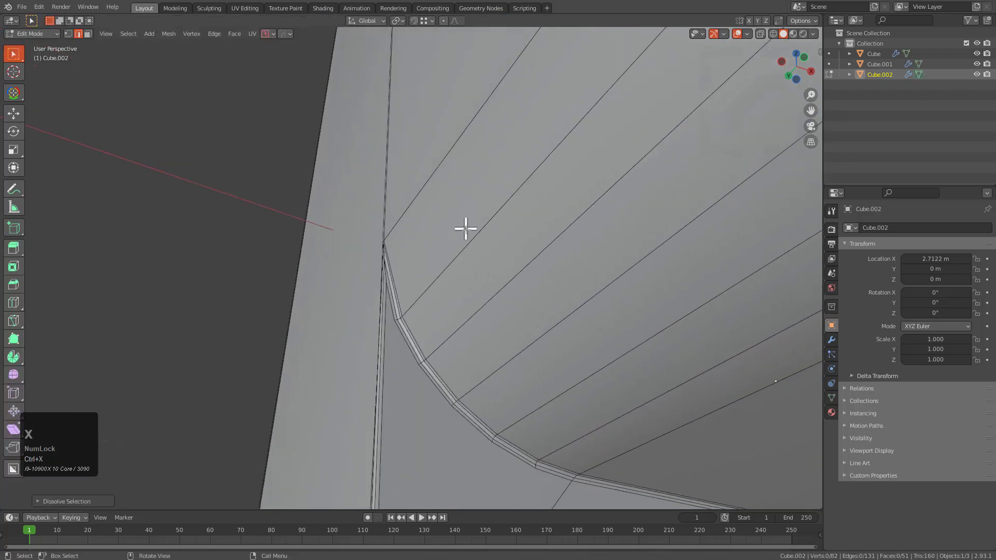
Slide the next two rounding edges at the lower corner to even out their spacing after the dissolved edge
{"action": "key", "text": "g"}
{"action": "key", "text": "g"}
{"action": "left_click", "coordinate": [473, 219]}
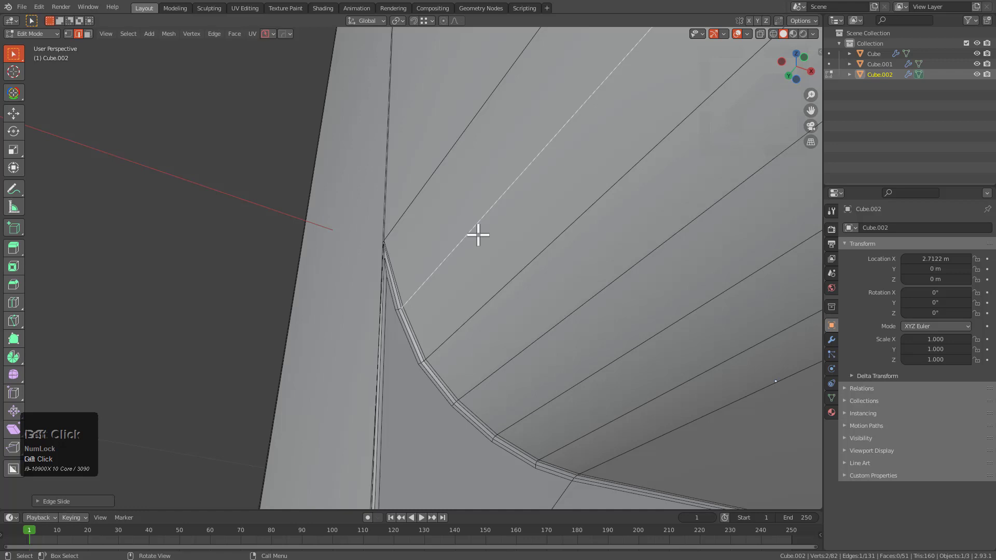
{"action": "left_click", "coordinate": [502, 287]}
{"action": "key", "text": "g"}
{"action": "key", "text": "g"}
{"action": "left_click", "coordinate": [502, 276]}
{"action": "key", "text": "g"}
{"action": "key", "text": "g"}
{"action": "left_click", "coordinate": [515, 283]}
{"action": "key", "text": "Tab"}
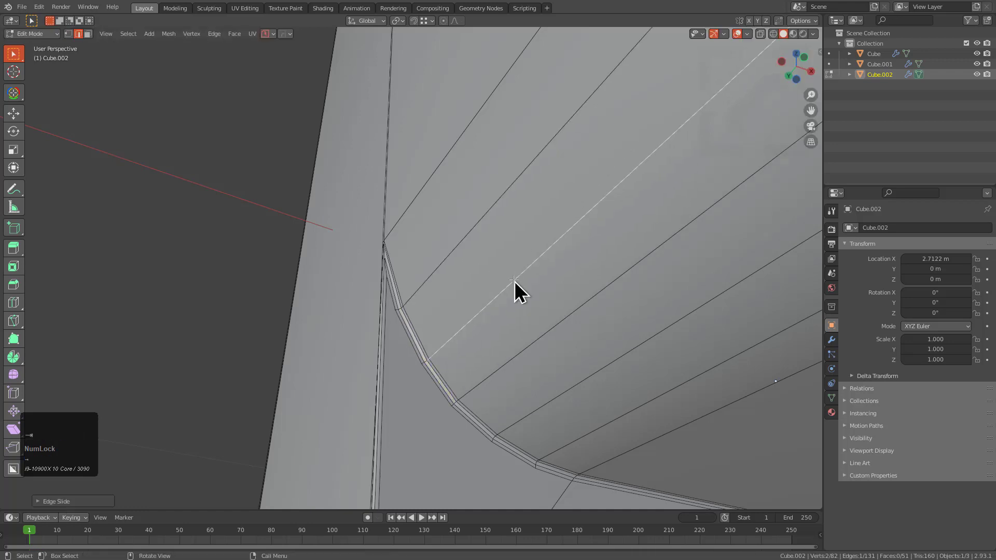
Widen the second duplicate's three-segment, 30° angle-limited bevel around the lower corner
{"action": "key", "text": "q"}
{"action": "left_click", "coordinate": [477, 264]}
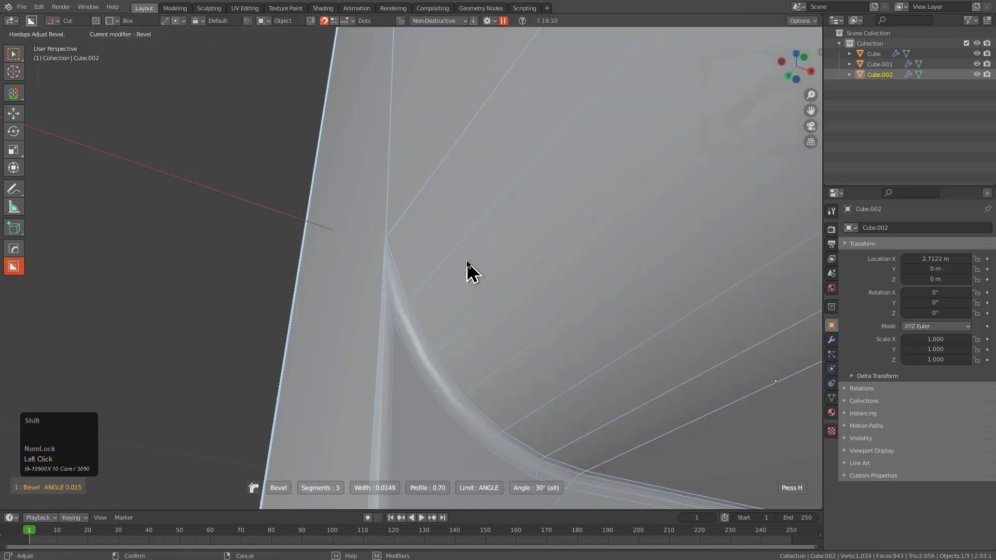
{"action": "left_click", "coordinate": [457, 263], "text": "shift"}
{"action": "middle_click_drag", "start_coordinate": [459, 265], "coordinate": [480, 231]}
Slide the lower corner's rounding edges one after another away from the slab seam to spread them along the curve
{"action": "key", "text": "Tab"}
{"action": "left_click", "coordinate": [489, 178]}
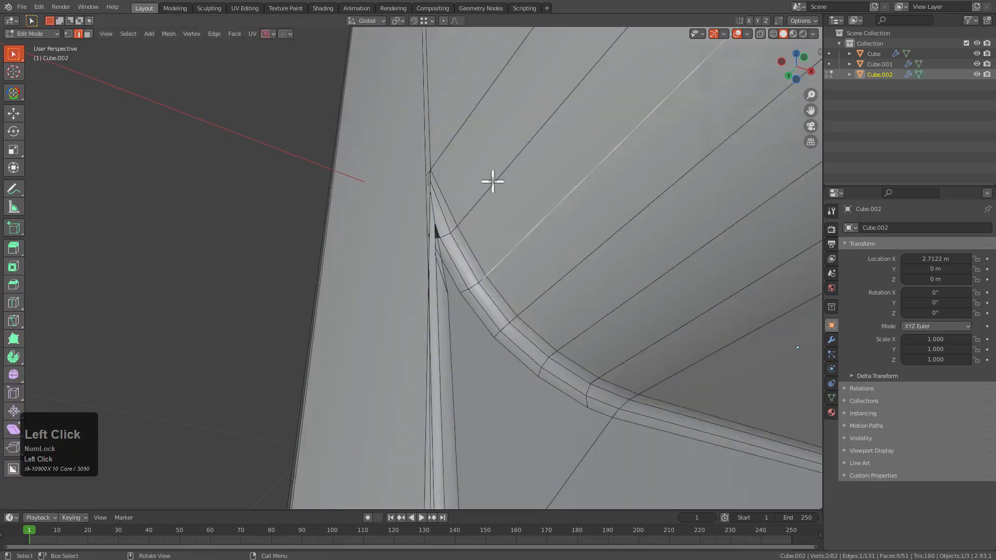
{"action": "key", "text": "g"}
{"action": "key", "text": "g"}
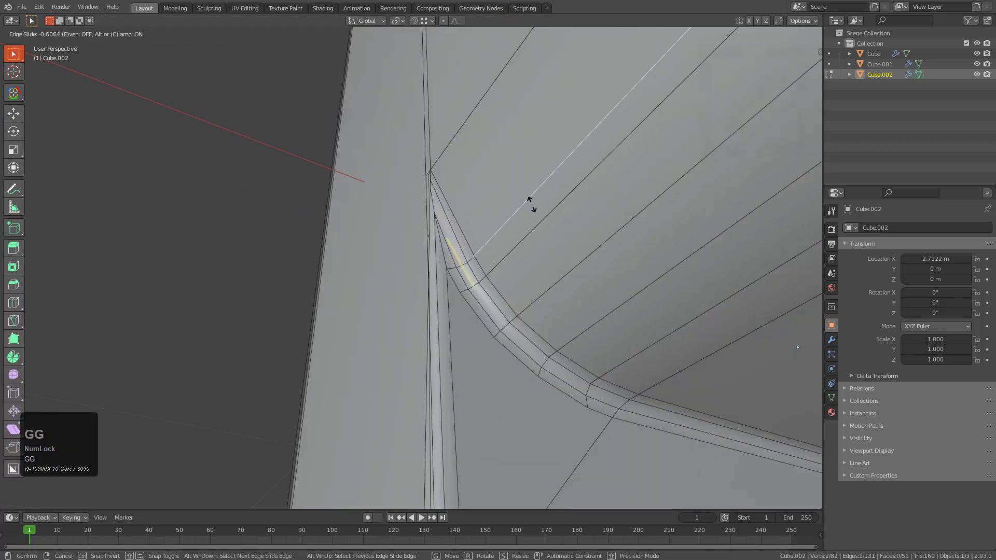
{"action": "left_click", "coordinate": [534, 213]}
{"action": "key", "text": "g"}
{"action": "key", "text": "g"}
{"action": "left_click", "coordinate": [554, 225]}
{"action": "key", "text": "g"}
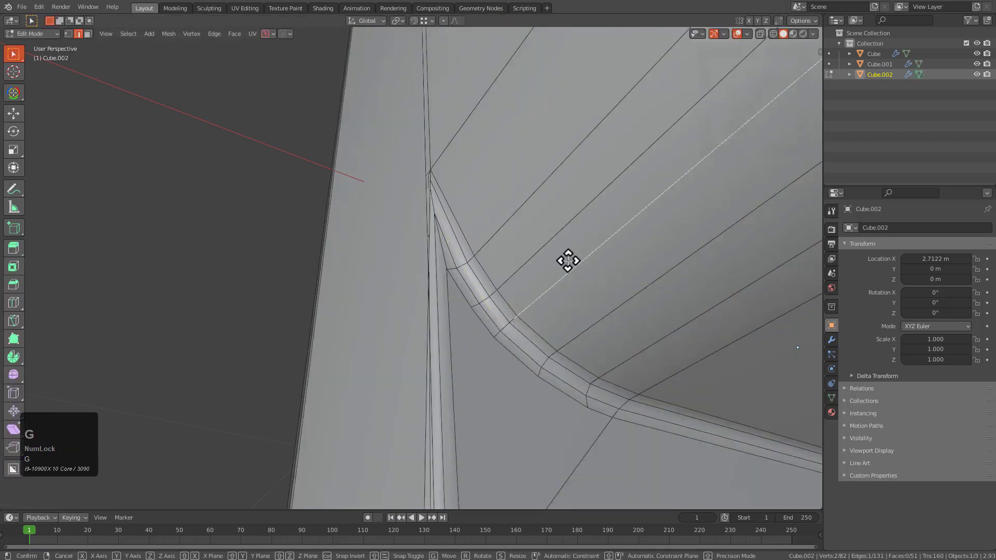
{"action": "key", "text": "g"}
{"action": "left_click", "coordinate": [605, 298]}
{"action": "key", "text": "g"}
{"action": "key", "text": "g"}
{"action": "left_click", "coordinate": [642, 335]}
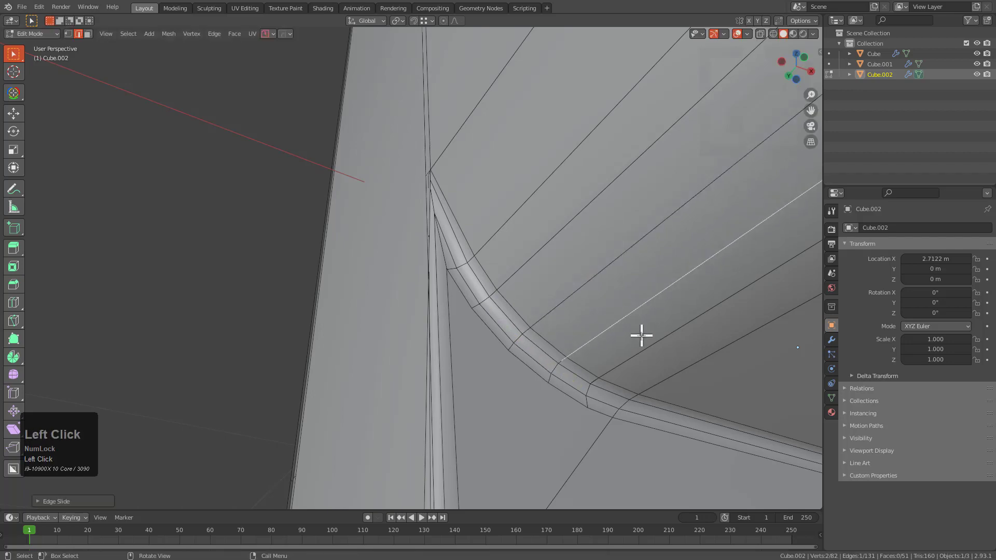
{"action": "left_click", "coordinate": [641, 335]}
{"action": "key", "text": "g"}
{"action": "key", "text": "g"}
{"action": "left_click", "coordinate": [637, 335]}
{"action": "key", "text": "Tab"}
Dissolve the rounding edge closest to the vertical slab seam at the second duplicate's upper corner
{"action": "scroll", "coordinate": [637, 325], "scroll_direction": "down", "scroll_amount": 3}
{"action": "middle_click_drag", "start_coordinate": [521, 235], "coordinate": [389, 271]}
{"action": "scroll", "coordinate": [426, 291], "scroll_direction": "up", "scroll_amount": 4}
{"action": "key", "text": "Tab"}
{"action": "key", "text": "g"}
{"action": "key", "text": "g"}
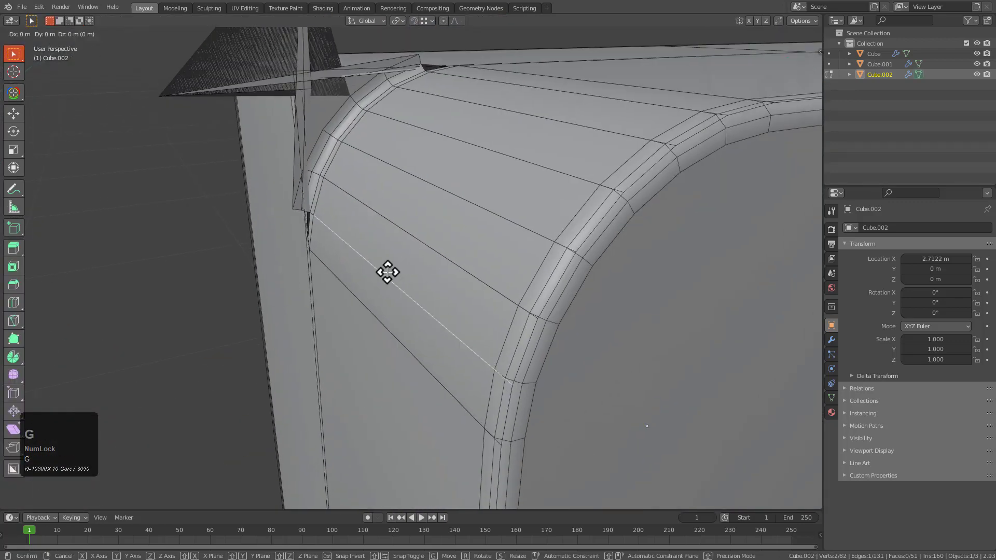
{"action": "right_click", "coordinate": [397, 264]}
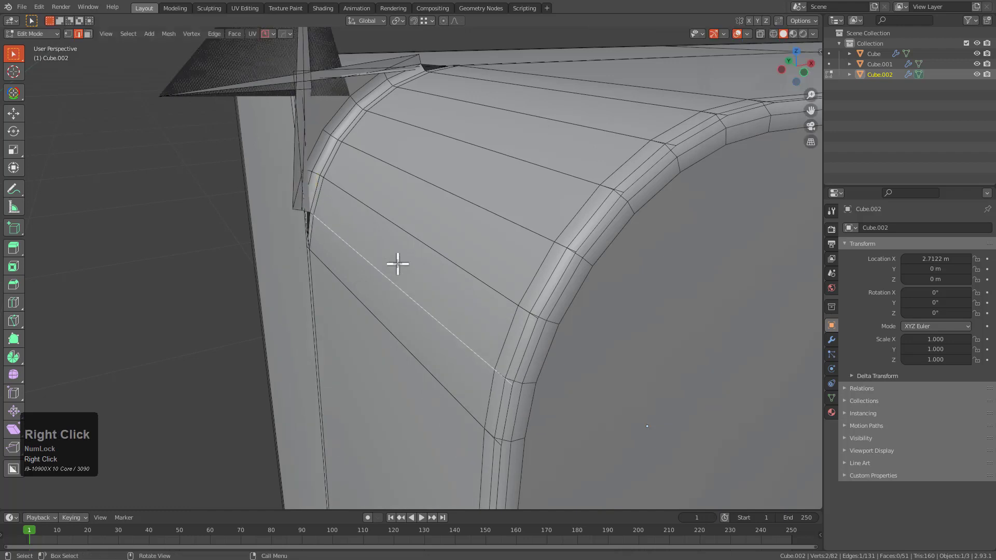
{"action": "key", "text": "ctrl+x"}
Slide the upper corner's rounding edges beside the vertical seam to space them evenly and clear the bevel overlap
{"action": "left_click", "coordinate": [401, 228]}
{"action": "key", "text": "g"}
{"action": "key", "text": "g"}
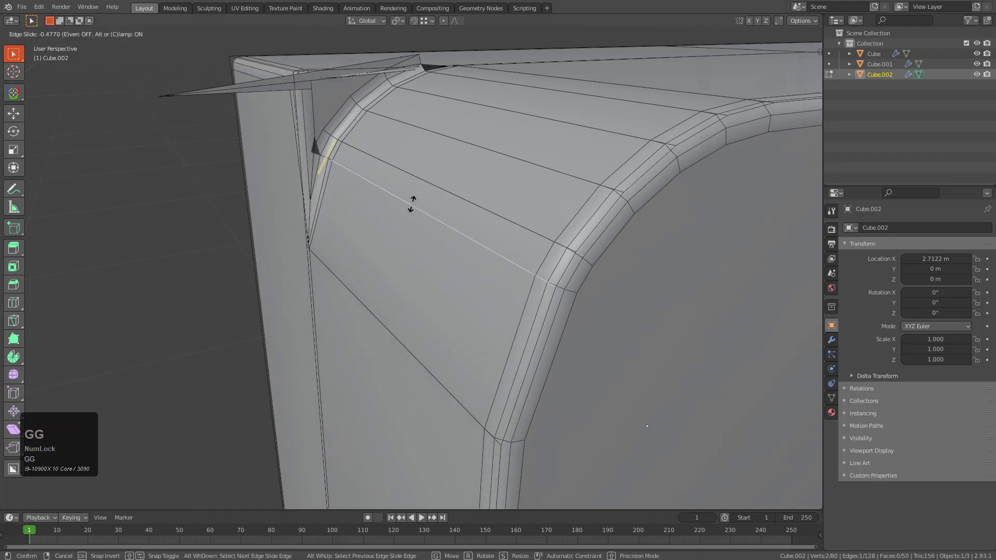
{"action": "key", "text": "g"}
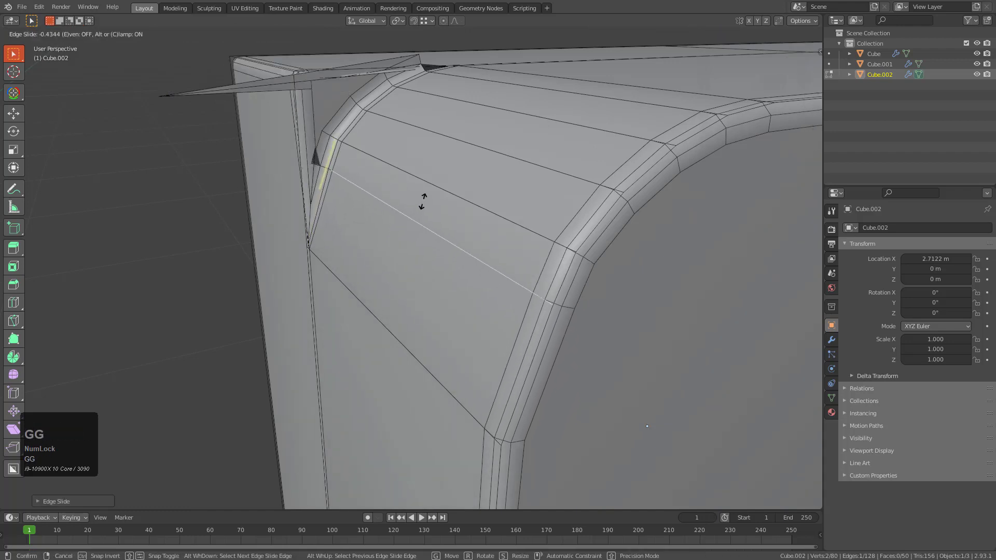
{"action": "left_click", "coordinate": [418, 164]}
{"action": "key", "text": "g"}
{"action": "key", "text": "g"}
{"action": "left_click", "coordinate": [396, 196]}
{"action": "key", "text": "g"}
{"action": "key", "text": "g"}
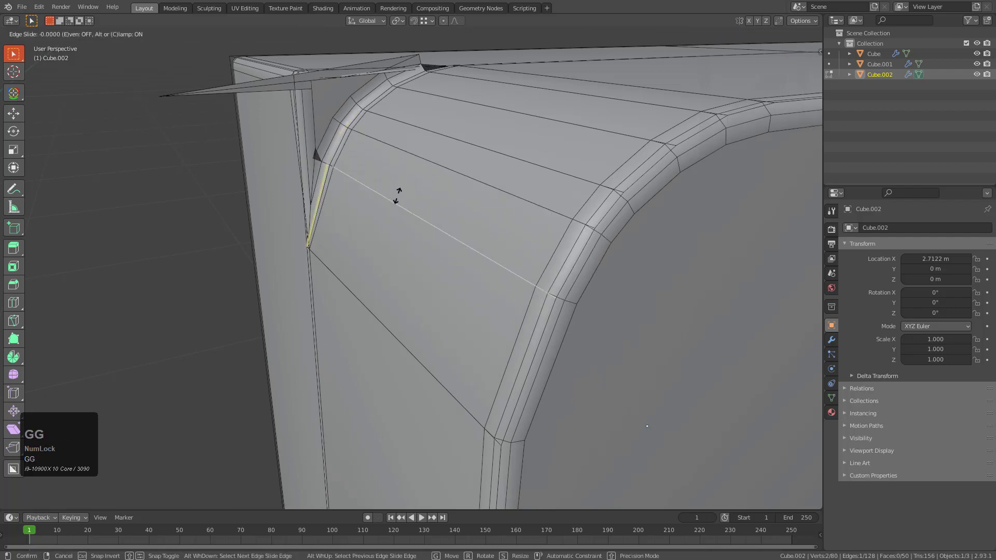
{"action": "left_click", "coordinate": [403, 181]}
Try sliding the rounding edge closest to the top-face seam at the upper corner, and dissolve that edge instead
{"action": "middle_click_drag", "start_coordinate": [433, 198], "coordinate": [444, 153]}
{"action": "left_click", "coordinate": [409, 194]}
{"action": "key", "text": "g"}
{"action": "key", "text": "g"}
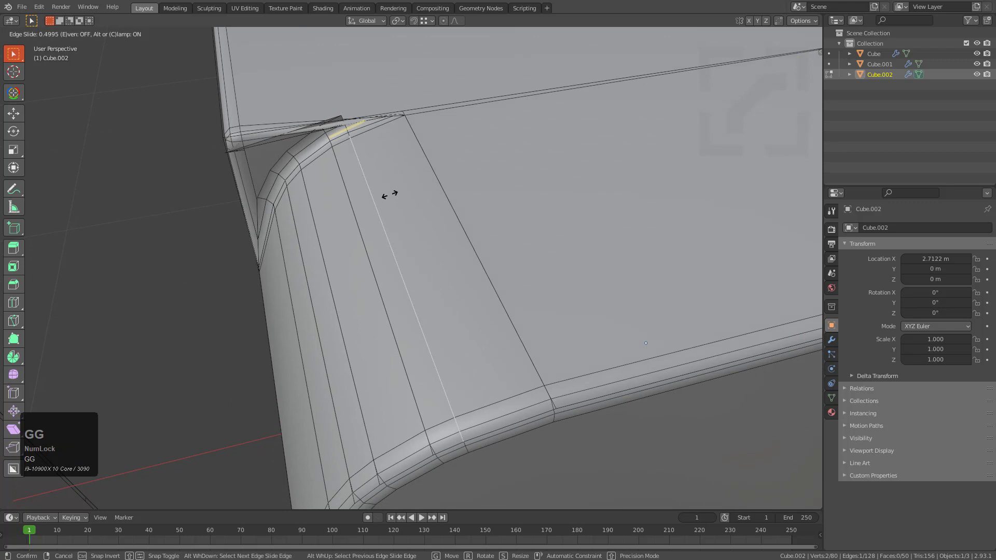
{"action": "left_click", "coordinate": [385, 195]}
{"action": "key", "text": "g"}
{"action": "key", "text": "g"}
{"action": "left_click", "coordinate": [395, 194]}
{"action": "key", "text": "ctrl+x"}
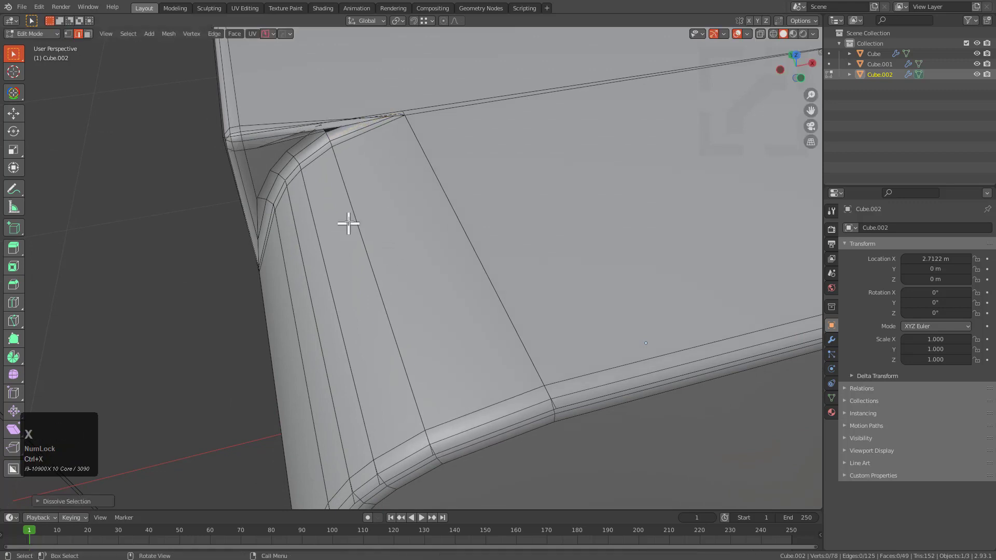
Slide the remaining rounding edges near the top face away from the seam to make room for the bevel
{"action": "left_click", "coordinate": [349, 222]}
{"action": "key", "text": "g"}
{"action": "key", "text": "g"}
{"action": "left_click", "coordinate": [328, 231]}
{"action": "key", "text": "g"}
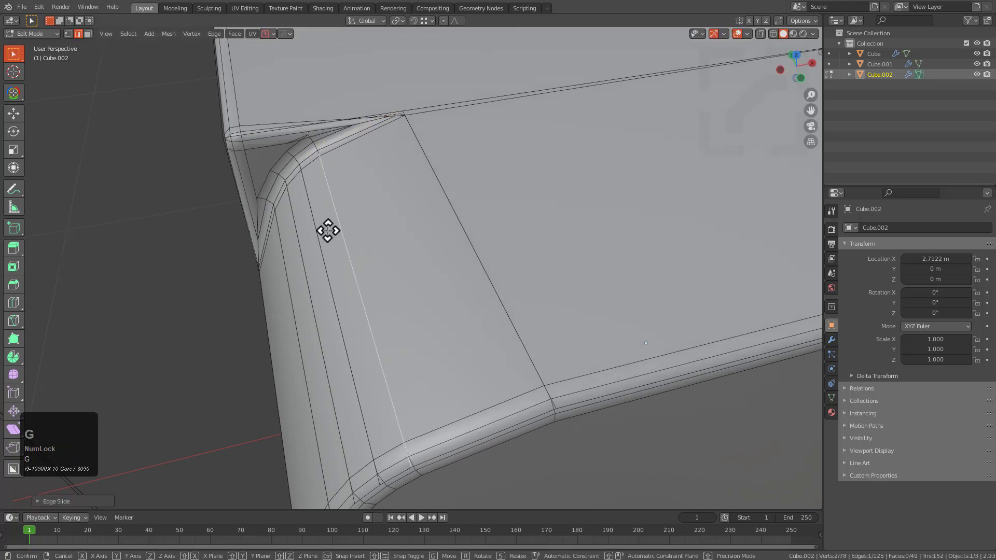
{"action": "key", "text": "g"}
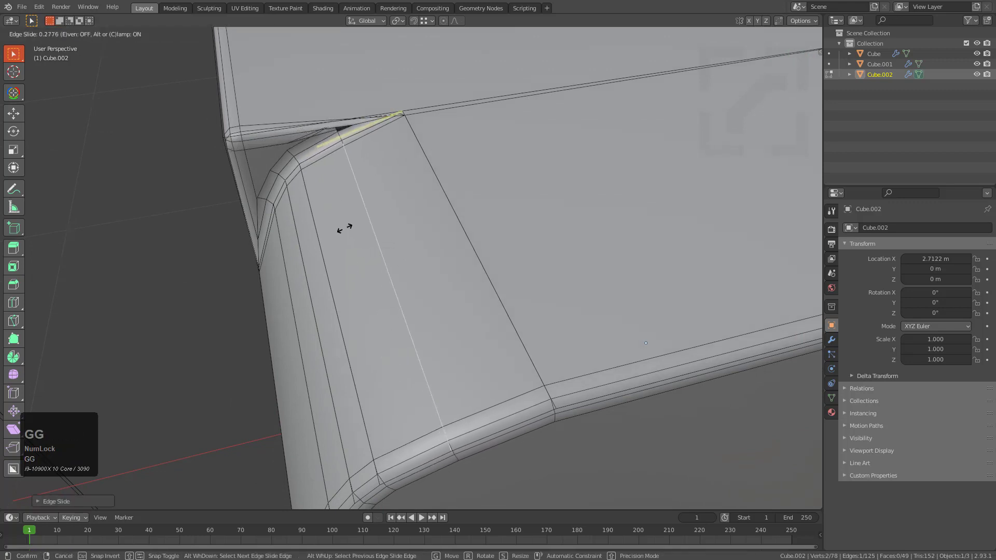
{"action": "left_click", "coordinate": [318, 240]}
{"action": "key", "text": "Tab"}
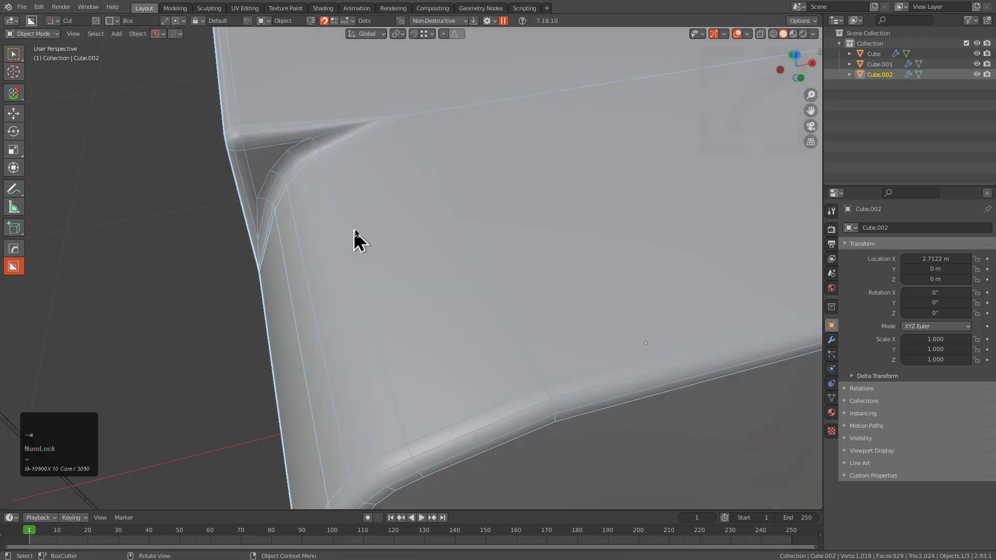
Slide the rounding edge nearest the top face slightly farther along the curve to refine the corner's bevel
{"action": "middle_click_drag", "start_coordinate": [356, 234], "coordinate": [392, 177]}
{"action": "key", "text": "Tab"}
{"action": "scroll", "coordinate": [448, 185], "scroll_direction": "up", "scroll_amount": 2}
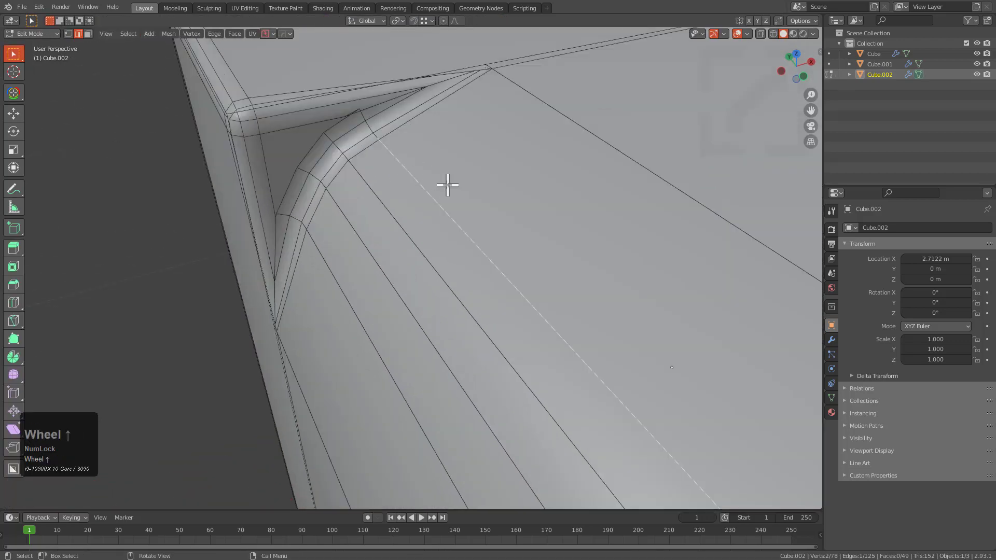
{"action": "key", "text": "g"}
{"action": "key", "text": "g"}
{"action": "left_click", "coordinate": [427, 199]}
{"action": "key", "text": "Tab"}
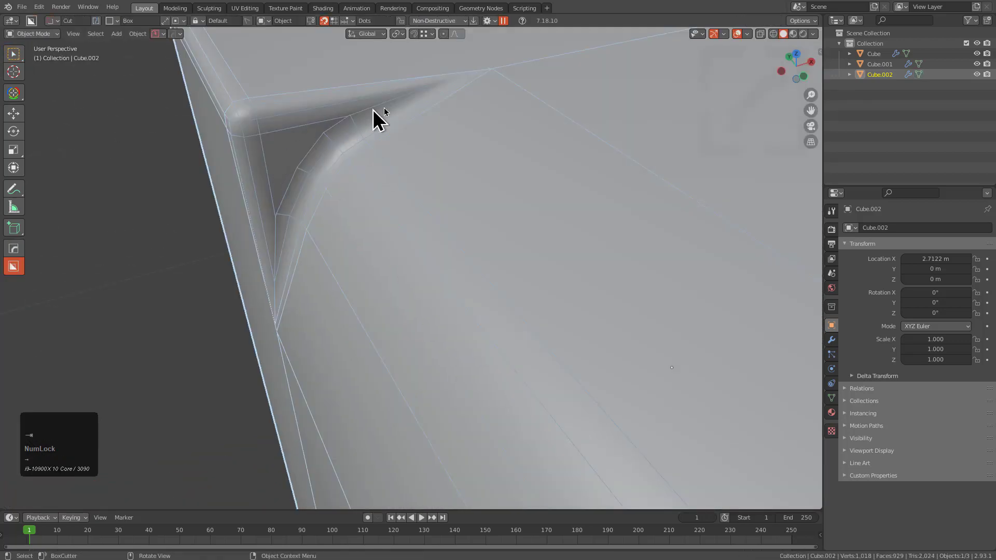
Dissolve the seam edge running across the second duplicate's top face from the block's upper corner
{"action": "scroll", "coordinate": [384, 153], "scroll_direction": "down", "scroll_amount": 2}
{"action": "middle_click_drag", "start_coordinate": [396, 160], "coordinate": [402, 250]}
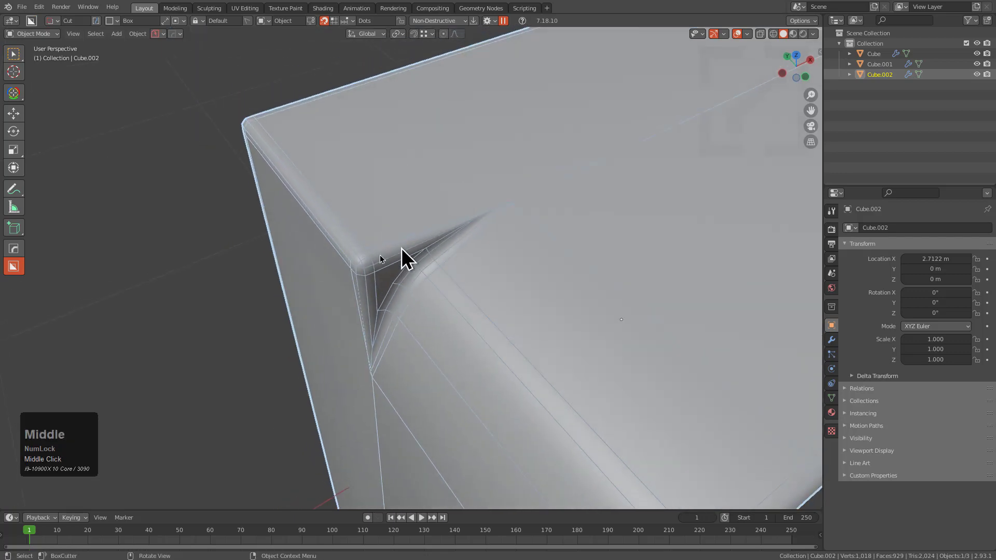
{"action": "middle_click_drag", "start_coordinate": [515, 213], "coordinate": [405, 254]}
{"action": "key", "text": "Tab"}
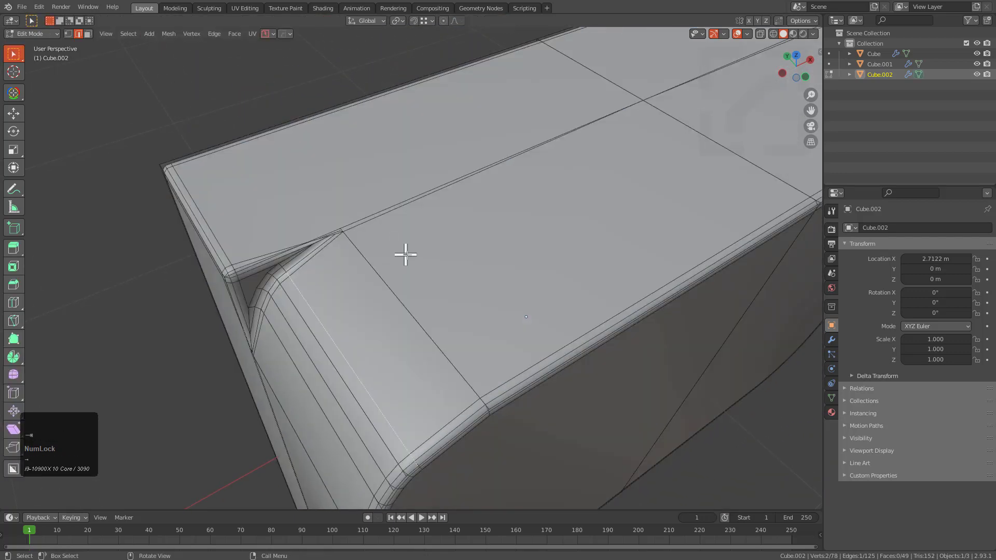
{"action": "left_click", "coordinate": [464, 179]}
{"action": "key", "text": "ctrl+x"}
{"action": "scroll", "coordinate": [392, 218], "scroll_direction": "up", "scroll_amount": 3}
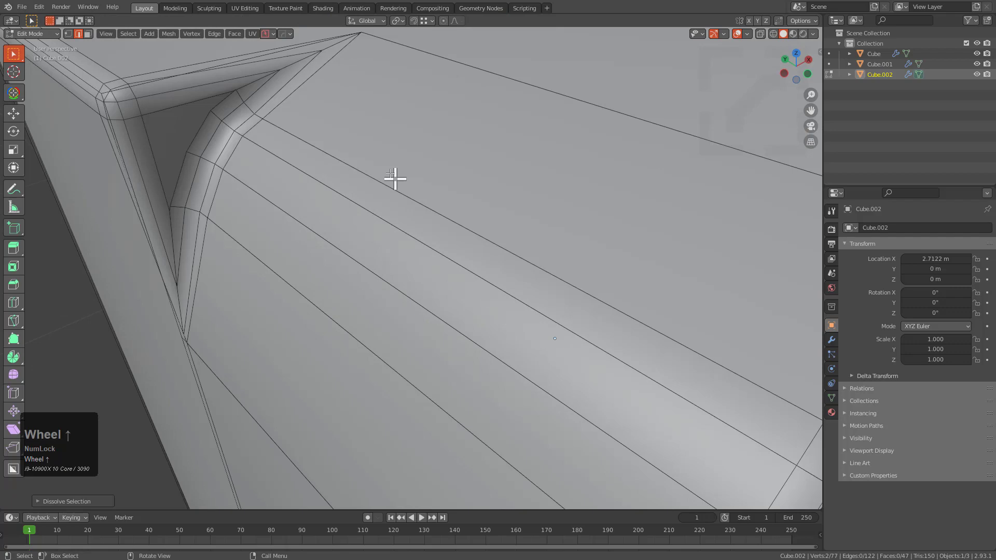
Dissolve the vertical seam edge running down the second duplicate's side from the block's upper corner
{"action": "scroll", "coordinate": [291, 271], "scroll_direction": "down", "scroll_amount": 5}
{"action": "middle_click_drag", "start_coordinate": [291, 271], "coordinate": [384, 171]}
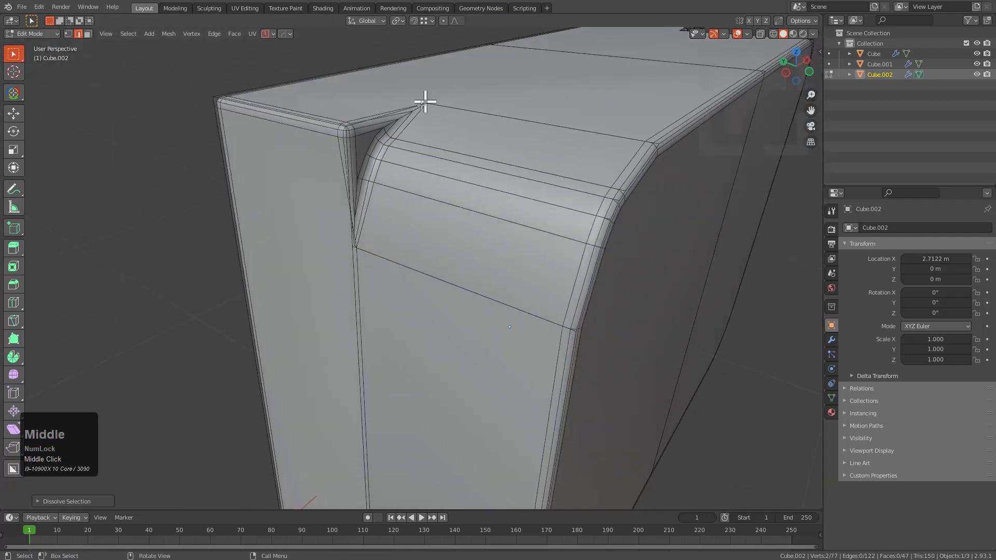
{"action": "left_click", "coordinate": [364, 345]}
{"action": "key", "text": "ctrl+x"}
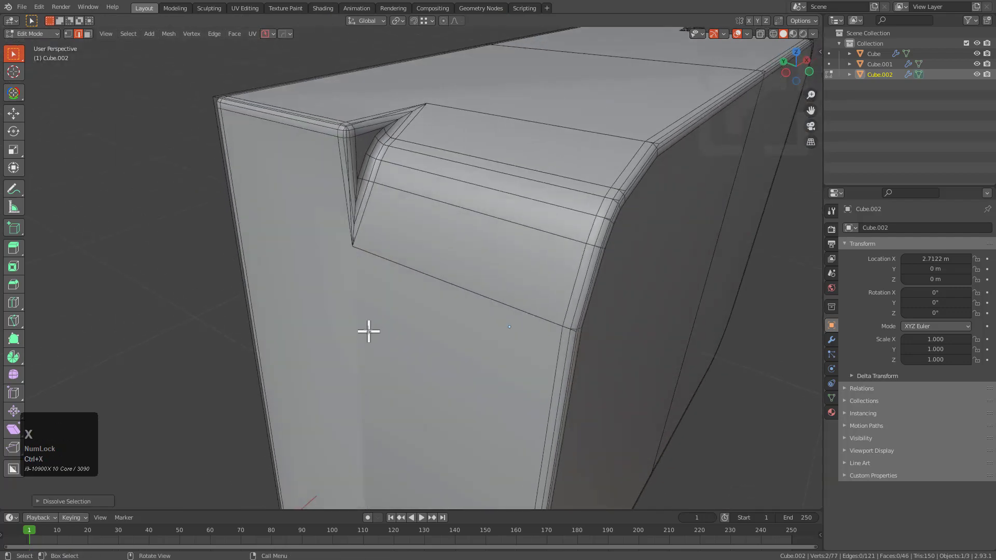
Mirror the second duplicate's cleaned corner topology onto its opposite side
{"action": "scroll", "coordinate": [363, 243], "scroll_direction": "up", "scroll_amount": 2}
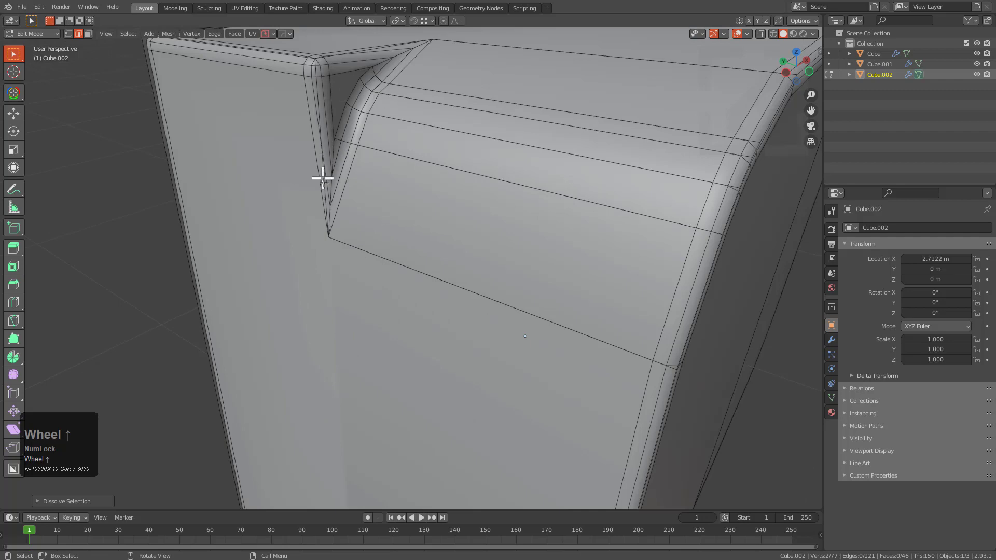
{"action": "scroll", "coordinate": [322, 178], "scroll_direction": "down", "scroll_amount": 5}
{"action": "key", "text": "Tab"}
{"action": "middle_click_drag", "start_coordinate": [389, 140], "coordinate": [498, 251]}
{"action": "key", "text": "alt+x"}
{"action": "left_click", "coordinate": [378, 326]}
Compare the bevels and wireframes of all three block versions side by side
{"action": "scroll", "coordinate": [389, 328], "scroll_direction": "down", "scroll_amount": 2}
{"action": "key", "text": "alt+a"}
{"action": "scroll", "coordinate": [415, 322], "scroll_direction": "down", "scroll_amount": 1}
{"action": "scroll", "coordinate": [466, 275], "scroll_direction": "down", "scroll_amount": 2}
{"action": "middle_click_drag", "start_coordinate": [436, 311], "coordinate": [493, 274]}
{"action": "left_click", "coordinate": [539, 238]}
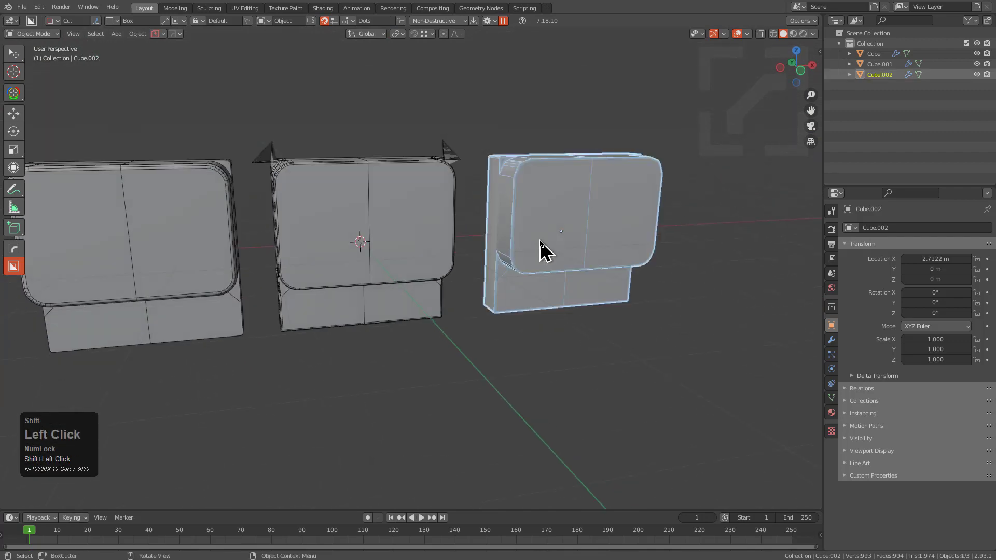
{"action": "key", "text": "q"}
{"action": "left_click", "coordinate": [520, 199], "text": "alt"}
{"action": "middle_click_drag", "start_coordinate": [517, 226], "coordinate": [522, 263]}
{"action": "key", "text": "alt+a"}
{"action": "scroll", "coordinate": [521, 203], "scroll_direction": "up", "scroll_amount": 2}
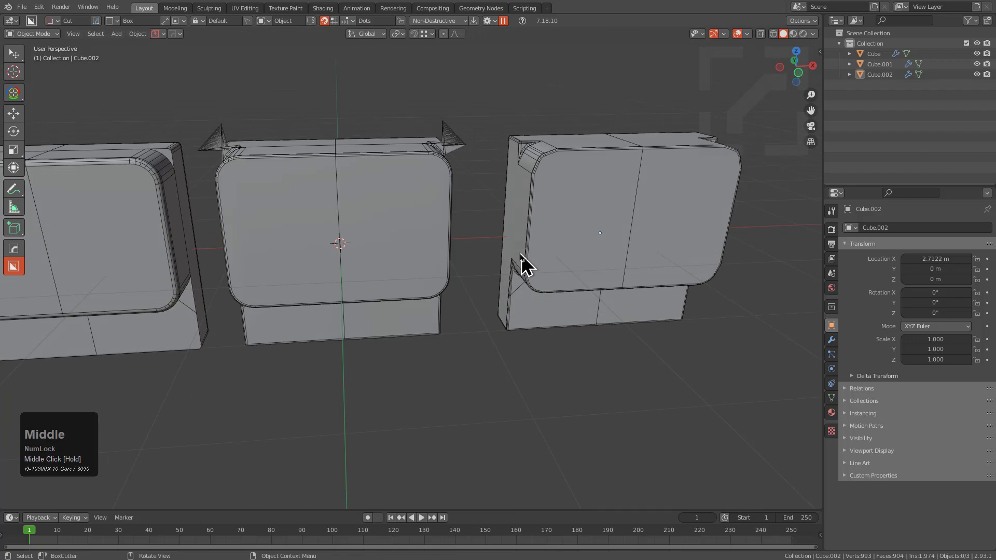
Select the first duplicate and examine its bevel and the gap at its upper corner against the other versions
{"action": "left_click", "coordinate": [155, 226]}
{"action": "key", "text": "KP_Decimal"}
{"action": "scroll", "coordinate": [349, 254], "scroll_direction": "down", "scroll_amount": 3}
{"action": "middle_click_drag", "start_coordinate": [349, 254], "coordinate": [394, 265]}
{"action": "scroll", "coordinate": [394, 264], "scroll_direction": "up", "scroll_amount": 4}
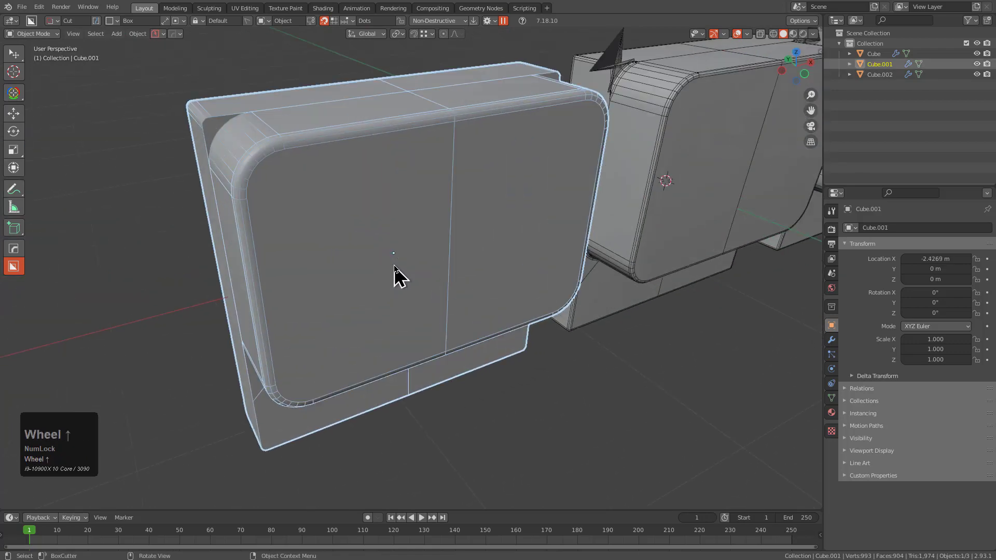
{"action": "middle_click_drag", "start_coordinate": [330, 165], "coordinate": [310, 144], "text": "shift"}
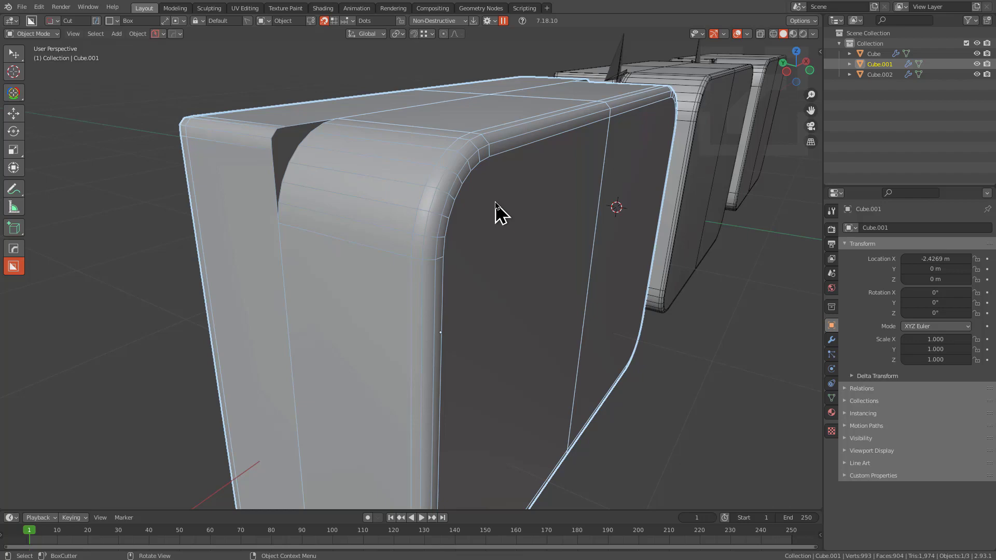
{"action": "scroll", "coordinate": [485, 212], "scroll_direction": "down", "scroll_amount": 4}
{"action": "middle_click_drag", "start_coordinate": [602, 196], "coordinate": [454, 241]}
{"action": "scroll", "coordinate": [467, 228], "scroll_direction": "up", "scroll_amount": 3}
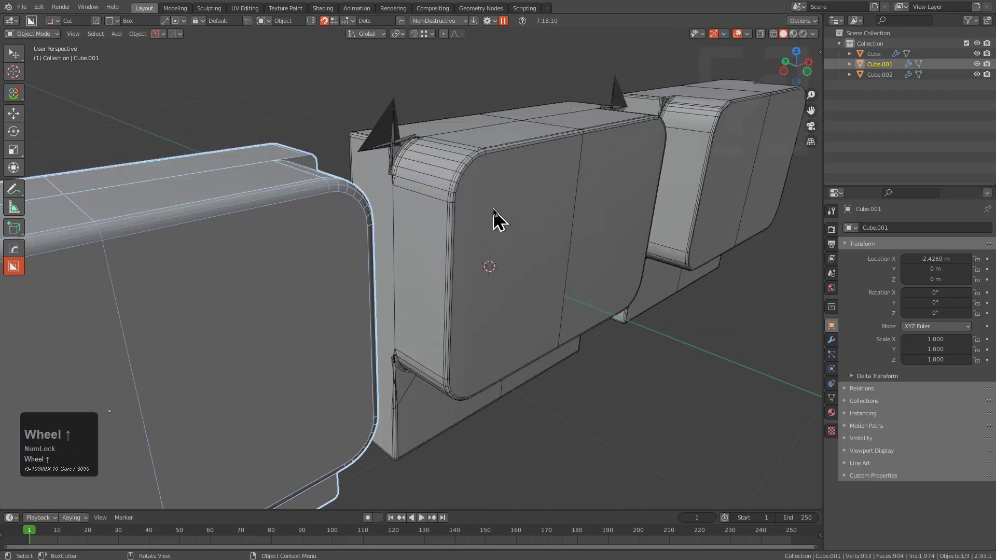
{"action": "middle_click_drag", "start_coordinate": [491, 211], "coordinate": [469, 223]}
Select the original block and examine the spiked bevel artifacts and mesh edges around its upper rounded corner
{"action": "left_click", "coordinate": [518, 182]}
{"action": "middle_click_drag", "start_coordinate": [518, 182], "coordinate": [459, 285], "text": "shift"}
{"action": "scroll", "coordinate": [408, 223], "scroll_direction": "up", "scroll_amount": 4}
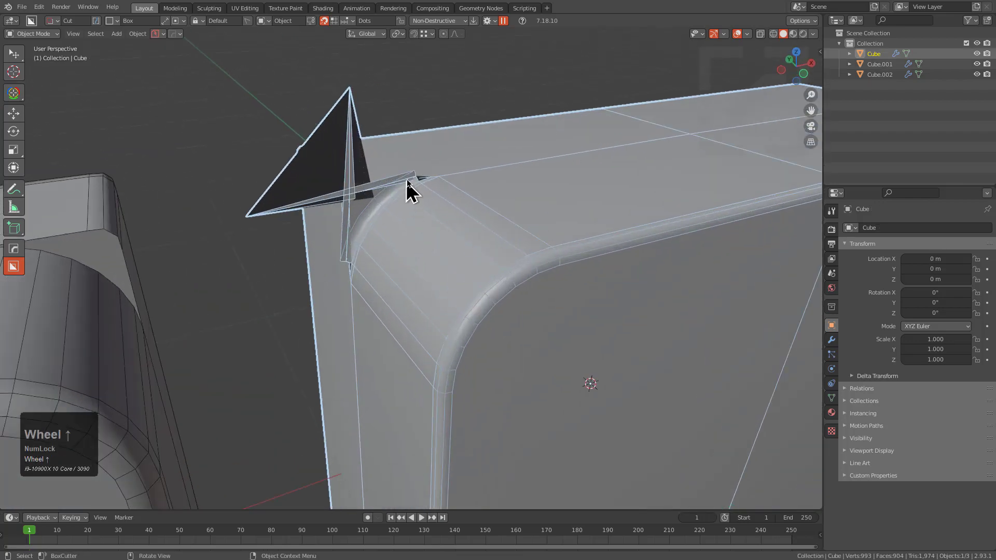
{"action": "scroll", "coordinate": [383, 259], "scroll_direction": "down", "scroll_amount": 2}
{"action": "scroll", "coordinate": [423, 254], "scroll_direction": "up", "scroll_amount": 3}
{"action": "scroll", "coordinate": [371, 244], "scroll_direction": "up", "scroll_amount": 2}
{"action": "key", "text": "Tab"}
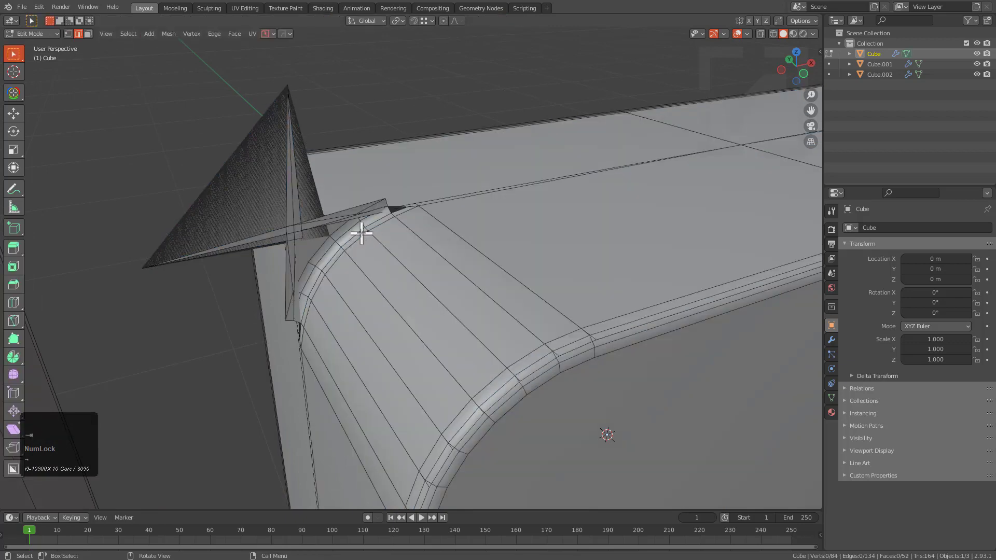
{"action": "scroll", "coordinate": [360, 231], "scroll_direction": "down", "scroll_amount": 3}
{"action": "middle_click_drag", "start_coordinate": [364, 241], "coordinate": [351, 245]}
{"action": "scroll", "coordinate": [413, 222], "scroll_direction": "down", "scroll_amount": 3}
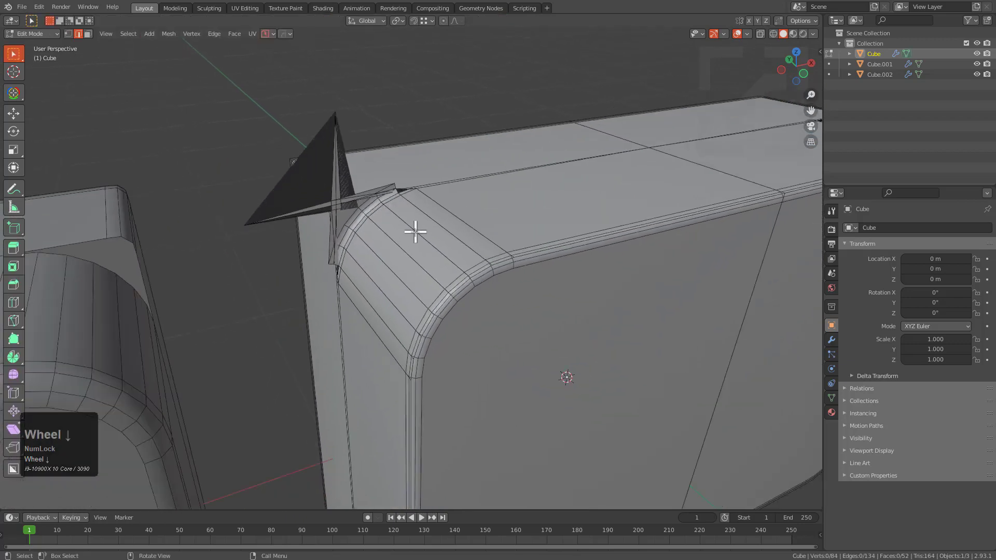
{"action": "key", "text": "Tab"}
{"action": "middle_click_drag", "start_coordinate": [416, 266], "coordinate": [425, 258]}
{"action": "scroll", "coordinate": [452, 291], "scroll_direction": "down", "scroll_amount": 3}
{"action": "middle_click_drag", "start_coordinate": [478, 318], "coordinate": [451, 223]}
Remove the Bevel modifier from the original block
{"action": "left_click_drag", "start_coordinate": [819, 343], "coordinate": [821, 340]}
{"action": "left_click", "coordinate": [832, 341]}
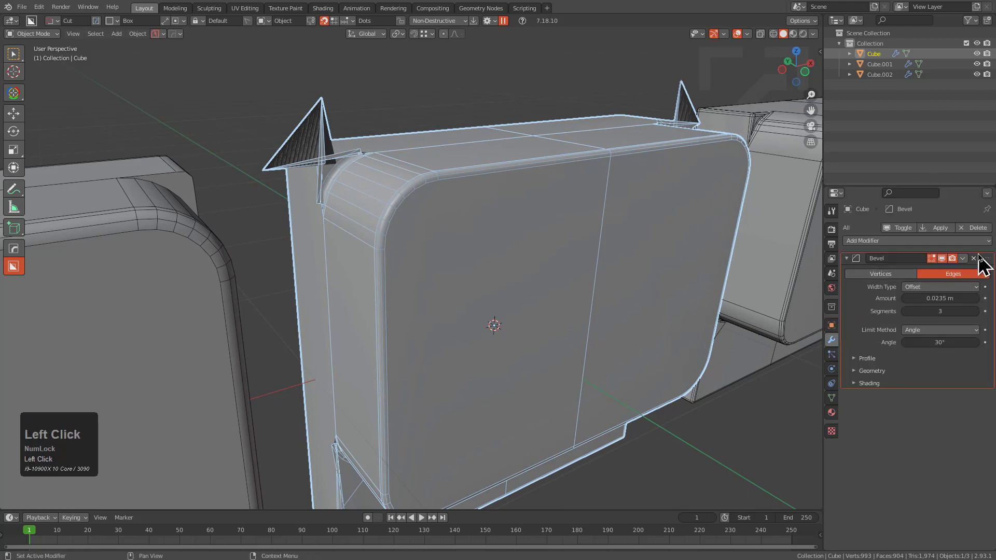
{"action": "left_click", "coordinate": [975, 258]}
Select both halves of the block's front face and convert the selection to its boundary edge loop
{"action": "key", "text": "Tab"}
{"action": "key", "text": "3"}
{"action": "left_click", "coordinate": [476, 287]}
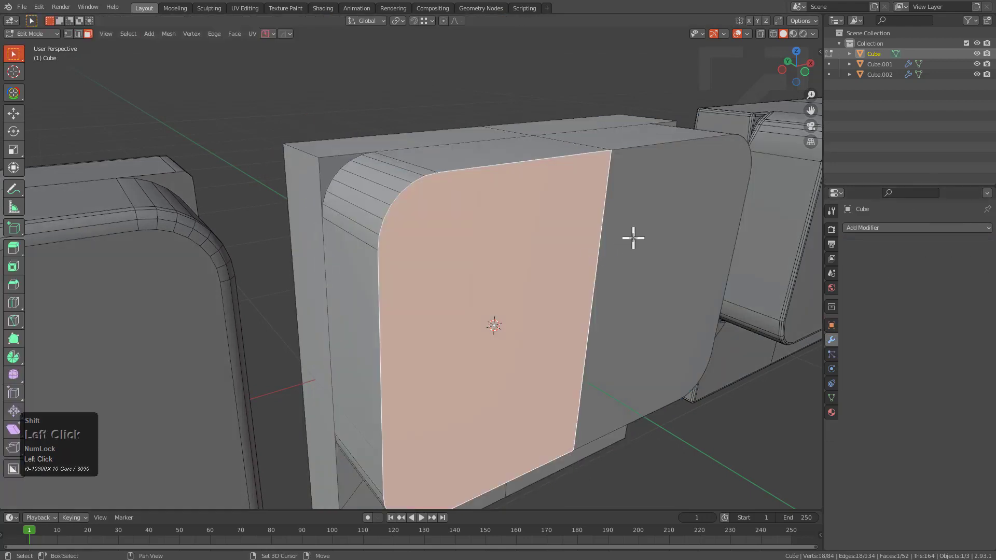
{"action": "left_click", "coordinate": [633, 238], "text": "shift"}
{"action": "key", "text": "shift+grave"}
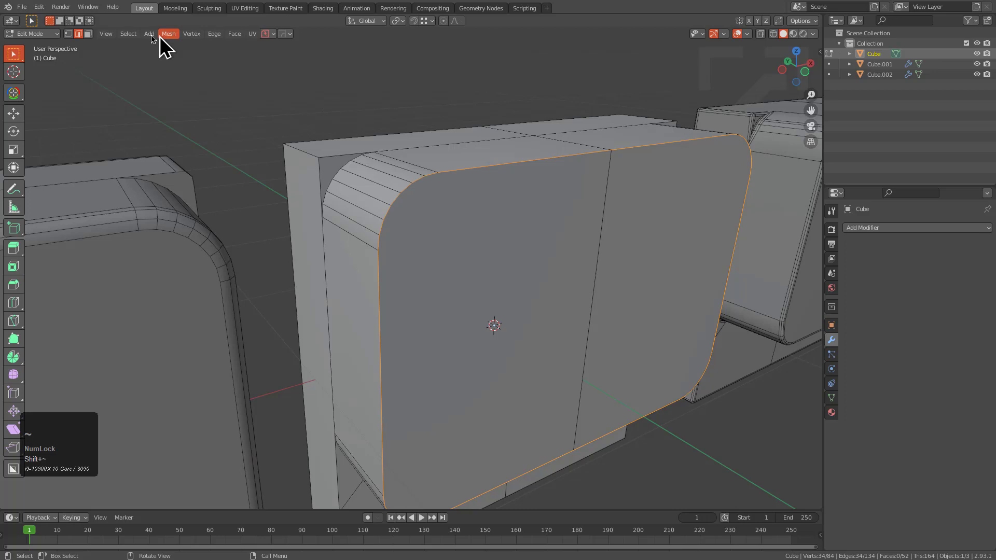
{"action": "left_click", "coordinate": [128, 34]}
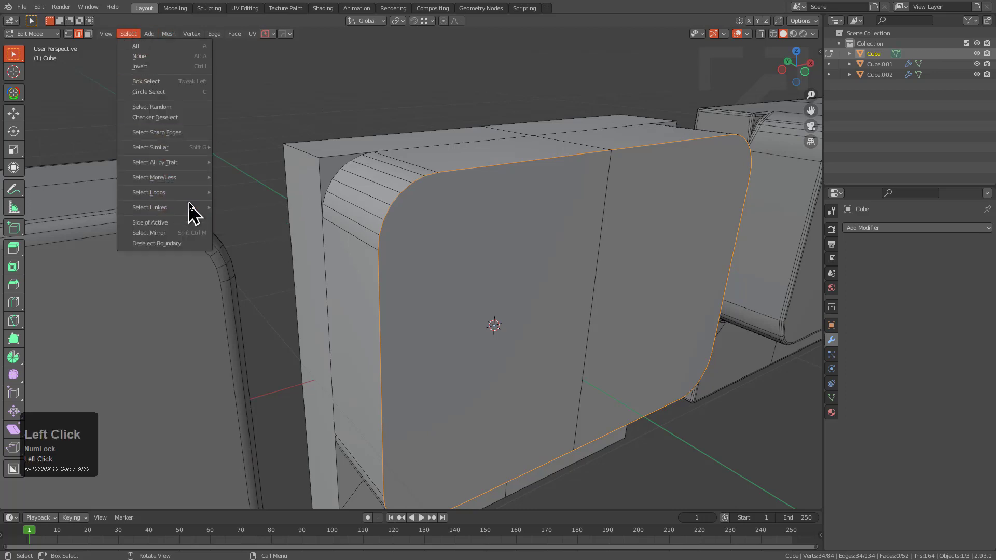
{"action": "mouse_move", "coordinate": [210, 195]}
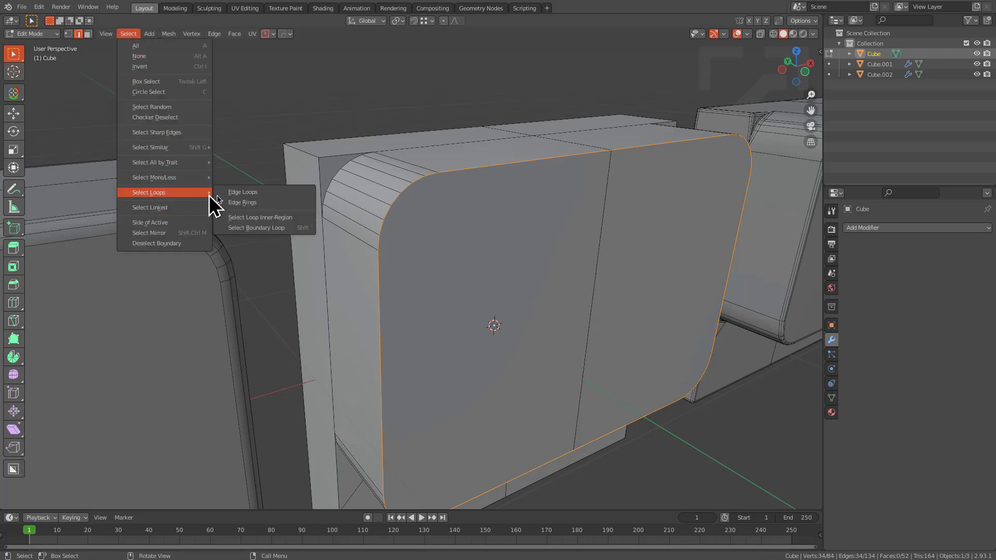
{"action": "left_click", "coordinate": [256, 229]}
{"action": "key", "text": "q"}
{"action": "left_click", "coordinate": [474, 228]}
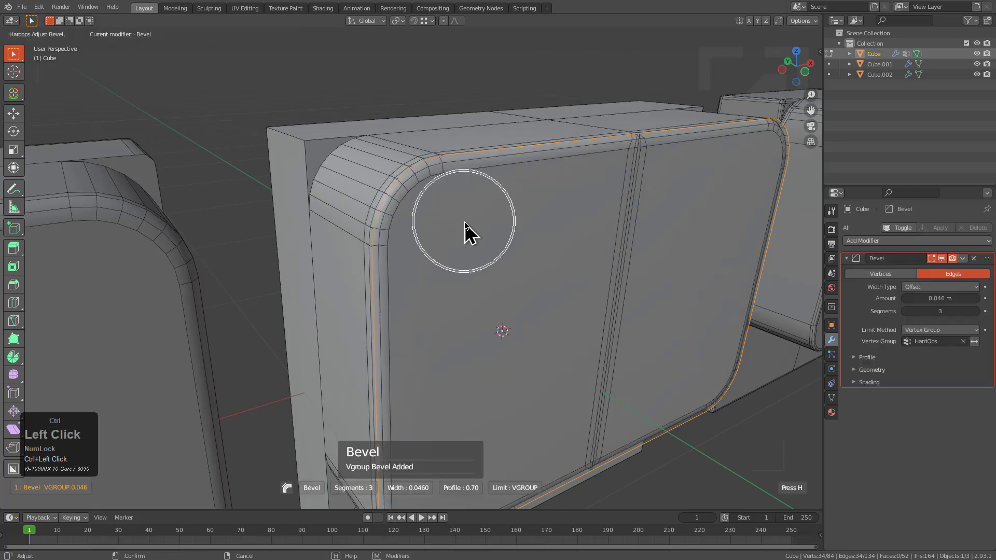
{"action": "scroll", "coordinate": [462, 229], "scroll_direction": "up", "scroll_amount": 3}
{"action": "right_click", "coordinate": [461, 228]}
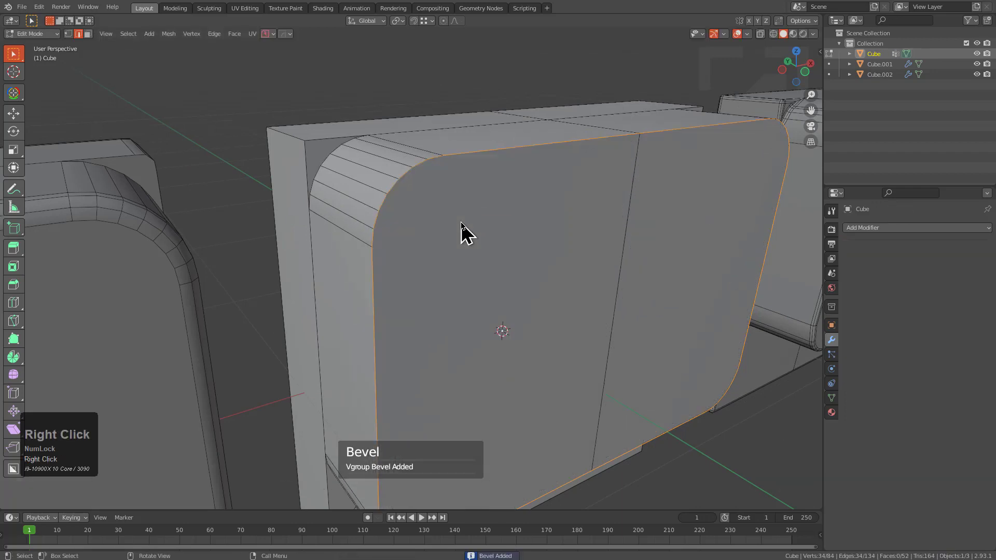
Dissolve the front face's centre seam and bevel its outline with a vertex-group Bevel of 9 segments and about 0.073 m
{"action": "left_click", "coordinate": [495, 146], "text": "alt"}
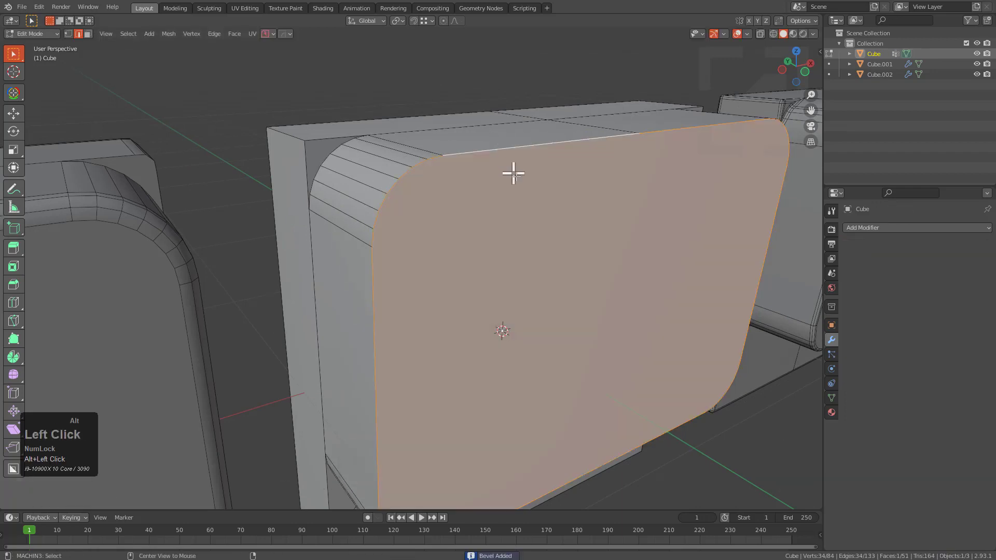
{"action": "key", "text": "q"}
{"action": "left_click", "coordinate": [539, 217]}
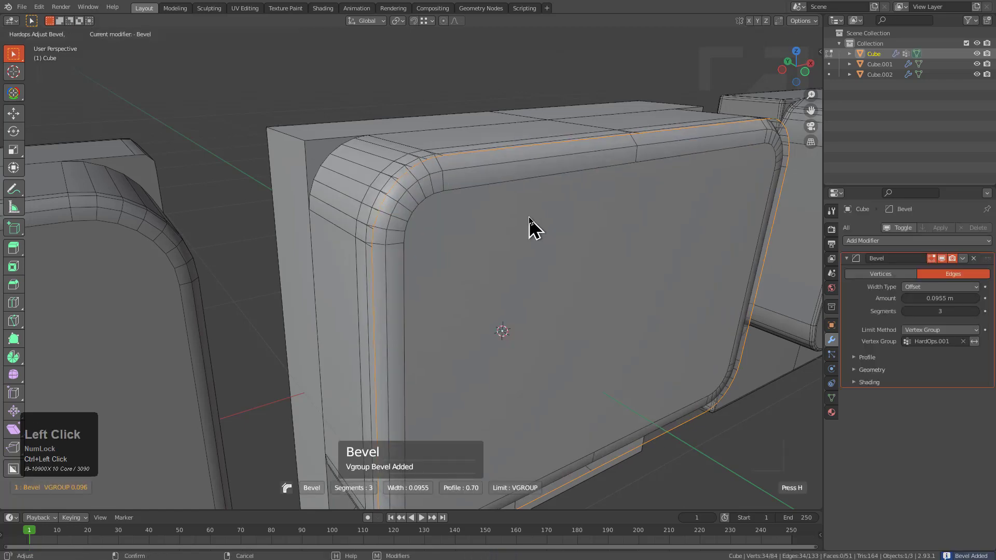
{"action": "scroll", "coordinate": [530, 221], "scroll_direction": "up", "scroll_amount": 3}
{"action": "scroll", "coordinate": [530, 221], "scroll_direction": "up", "scroll_amount": 3}
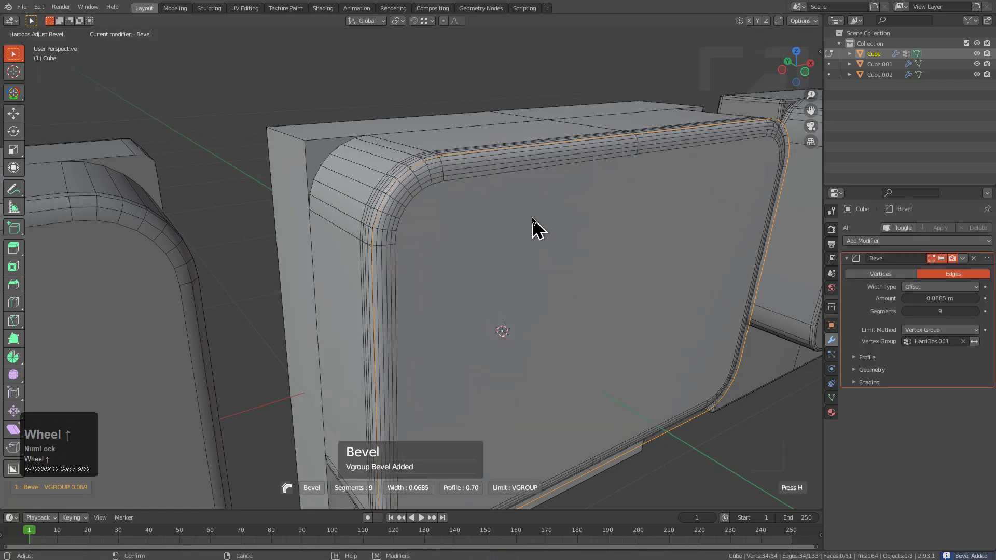
{"action": "left_click", "coordinate": [534, 223]}
{"action": "key", "text": "Tab"}
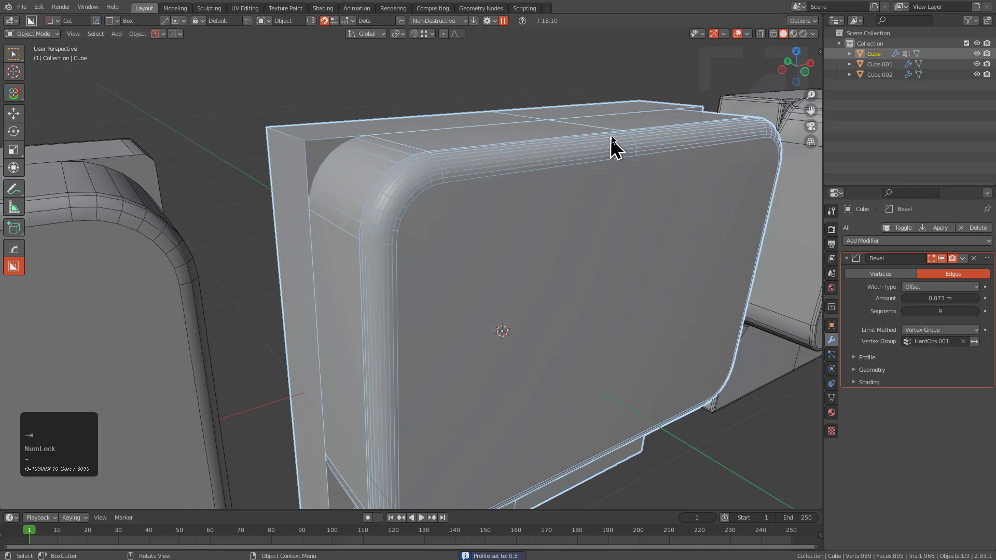
Select the slab's upper and lower corner edges on one side and add a vertex-group Bevel of about 0.2305 m with 10 segments
{"action": "scroll", "coordinate": [539, 326], "scroll_direction": "down", "scroll_amount": 2}
{"action": "mouse_move", "coordinate": [525, 275]}
{"action": "middle_mouse_down"}
{"action": "mouse_move", "coordinate": [525, 289]}
{"action": "mouse_move", "coordinate": [516, 276]}
{"action": "middle_mouse_up"}
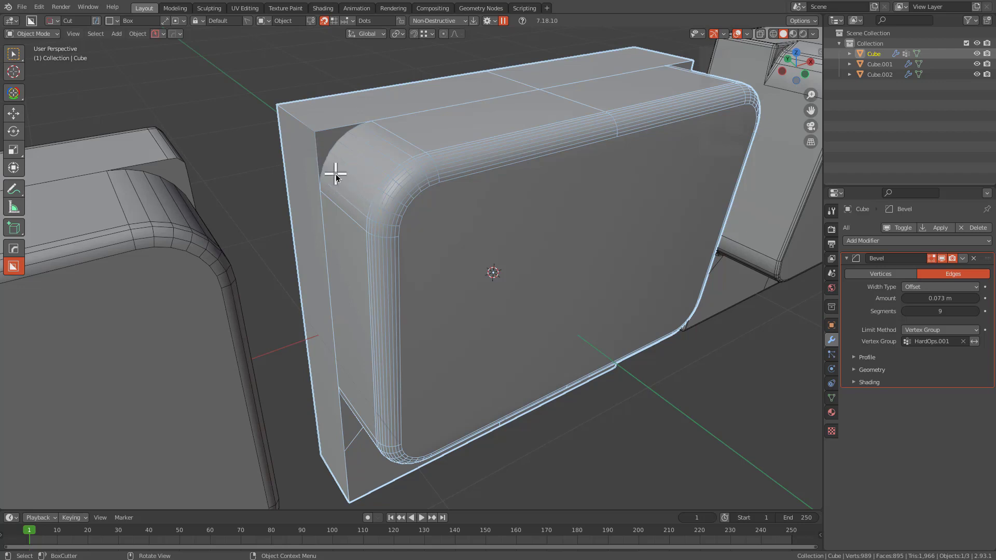
{"action": "key", "text": "Tab"}
{"action": "left_click", "coordinate": [302, 124]}
{"action": "middle_click_drag", "start_coordinate": [384, 298], "coordinate": [457, 280]}
{"action": "middle_click_drag", "start_coordinate": [457, 280], "coordinate": [417, 207], "text": "shift"}
{"action": "scroll", "coordinate": [404, 367], "scroll_direction": "down", "scroll_amount": 1}
{"action": "middle_click_drag", "start_coordinate": [405, 367], "coordinate": [407, 235], "text": "shift"}
{"action": "middle_click_drag", "start_coordinate": [357, 322], "coordinate": [420, 275]}
{"action": "scroll", "coordinate": [435, 280], "scroll_direction": "up", "scroll_amount": 3}
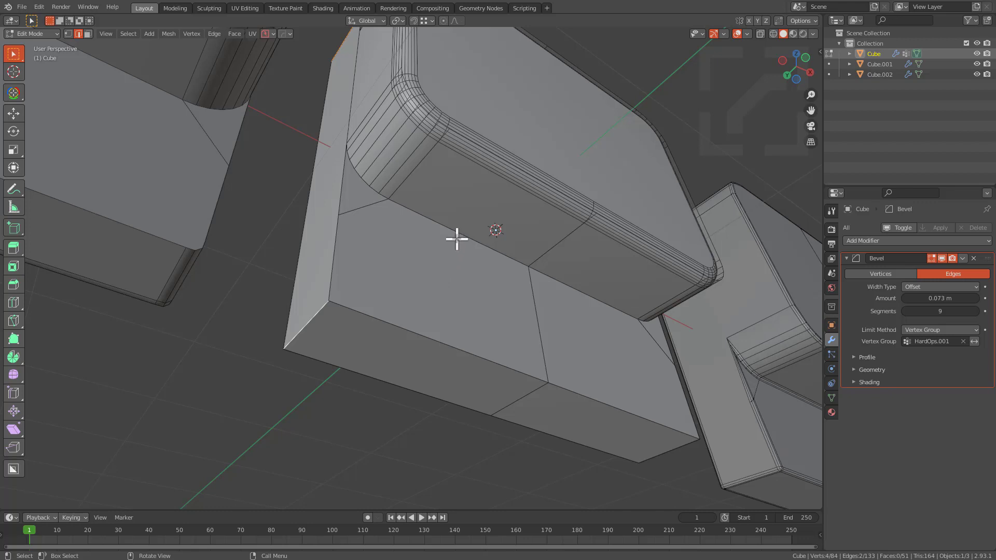
{"action": "mouse_move", "coordinate": [457, 239]}
{"action": "middle_mouse_down"}
{"action": "mouse_move", "coordinate": [460, 260]}
{"action": "mouse_move", "coordinate": [456, 244]}
{"action": "middle_mouse_up"}
{"action": "key", "text": "q"}
{"action": "left_click", "coordinate": [451, 253], "text": "ctrl"}
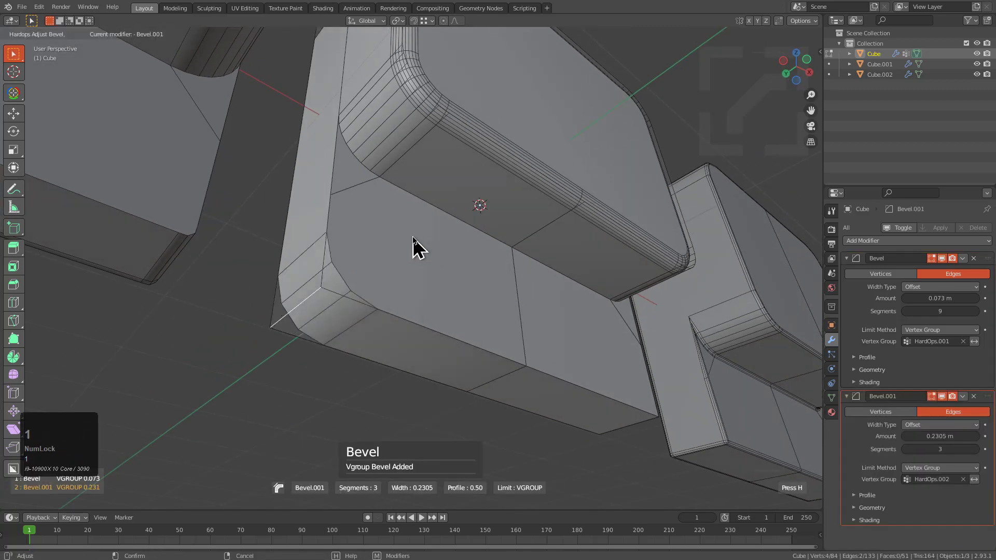
{"action": "scroll", "coordinate": [413, 247], "scroll_direction": "down", "scroll_amount": 5}
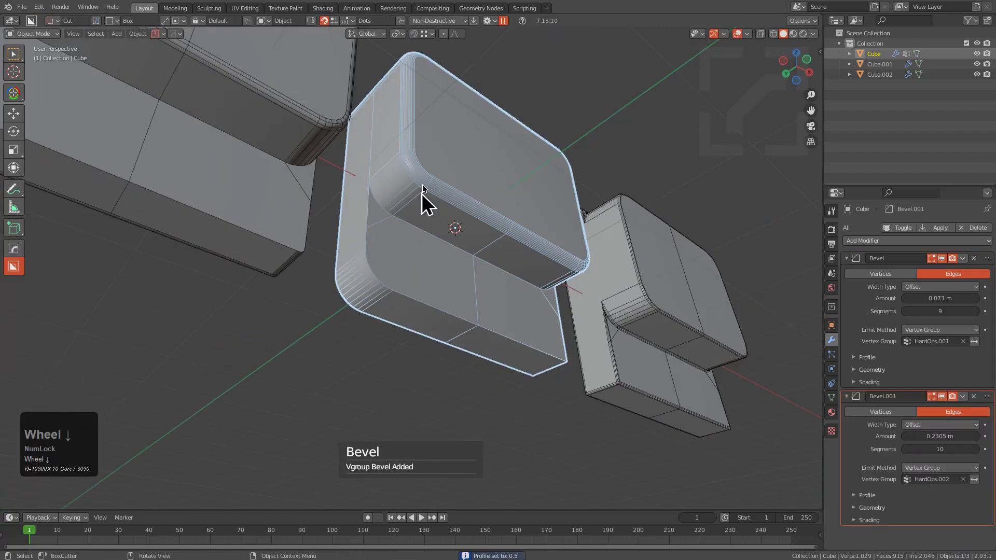
{"action": "middle_click_drag", "start_coordinate": [423, 187], "coordinate": [403, 260]}
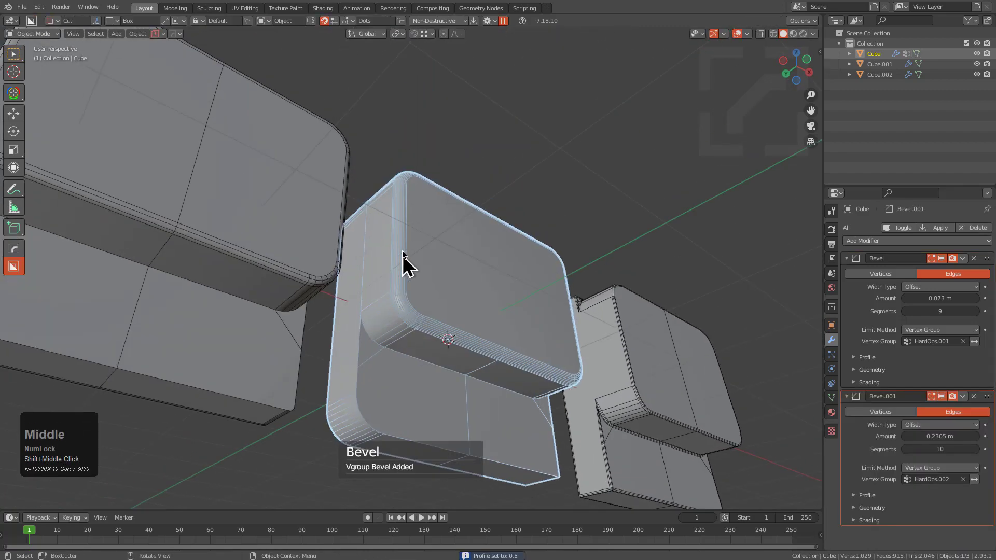
Mirror the block's beveled side across X with a Mirror modifier instead of Symmetry
{"action": "scroll", "coordinate": [413, 271], "scroll_direction": "down", "scroll_amount": 3}
{"action": "scroll", "coordinate": [407, 244], "scroll_direction": "up", "scroll_amount": 4}
{"action": "key", "text": "alt+x"}
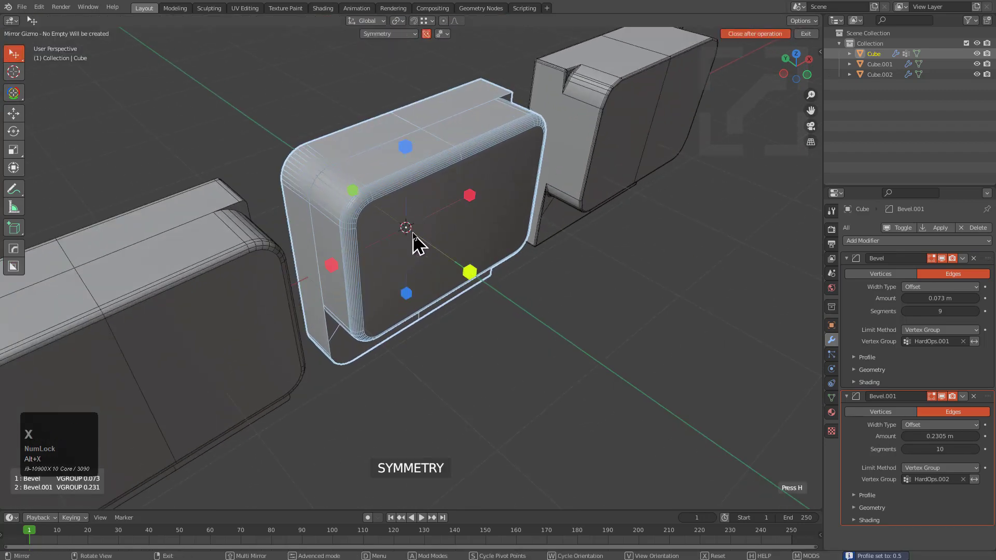
{"action": "key", "text": "x"}
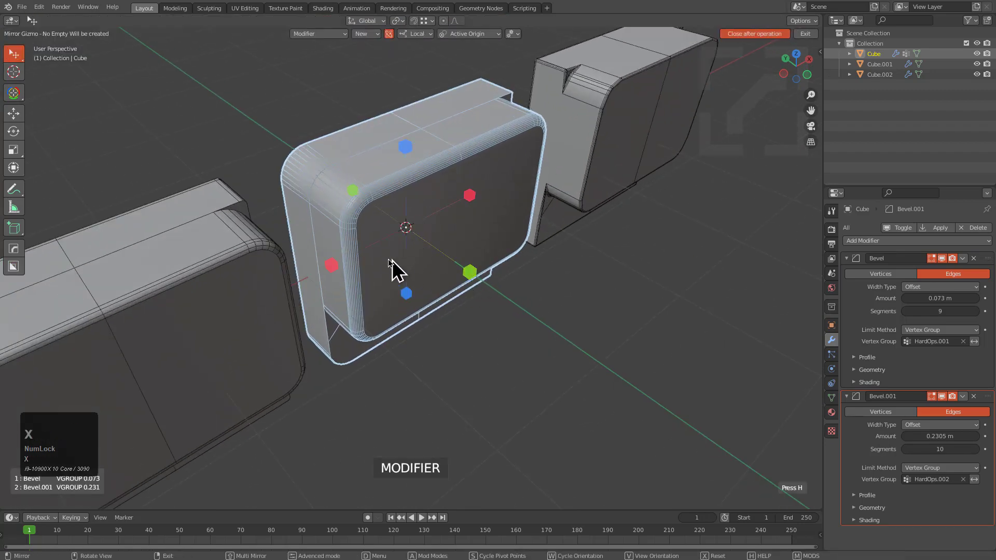
{"action": "left_click", "coordinate": [332, 264]}
{"action": "middle_click_drag", "start_coordinate": [427, 271], "coordinate": [547, 272]}
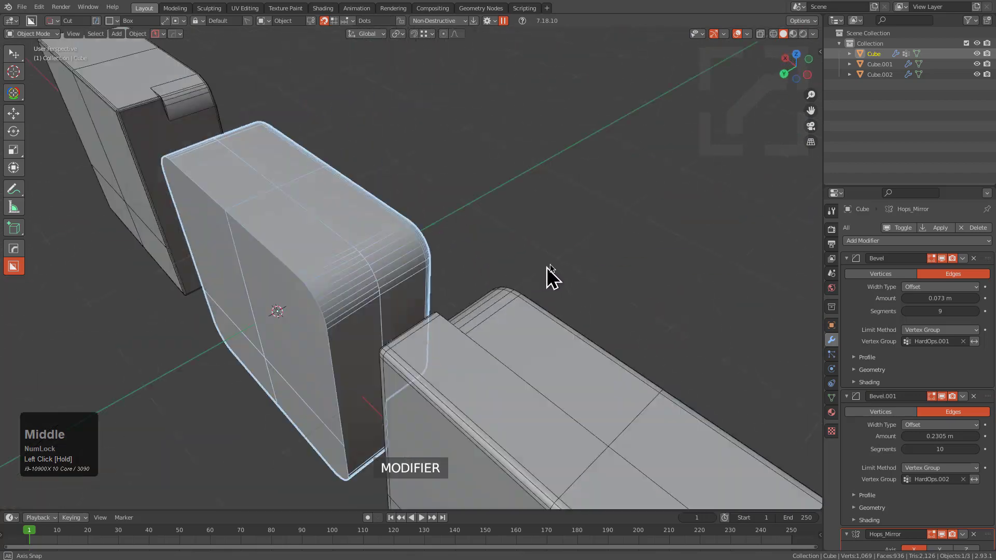
Select the slab's four back faces and convert the selection to their outer boundary edges
{"action": "middle_click_drag", "start_coordinate": [316, 288], "coordinate": [422, 262], "text": "shift"}
{"action": "key", "text": "Tab"}
{"action": "scroll", "coordinate": [422, 263], "scroll_direction": "down", "scroll_amount": 2}
{"action": "left_click", "coordinate": [418, 262]}
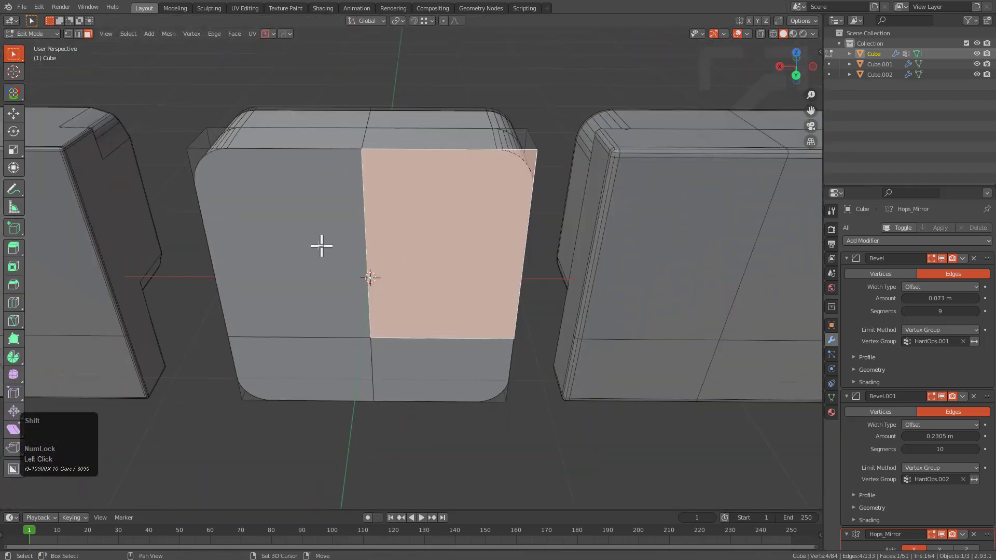
{"action": "left_click", "coordinate": [321, 247], "text": "shift"}
{"action": "left_click", "coordinate": [323, 367], "text": "shift"}
{"action": "left_click", "coordinate": [406, 376], "text": "shift"}
{"action": "key", "text": "shift+2"}
{"action": "middle_click_drag", "start_coordinate": [485, 290], "coordinate": [450, 289]}
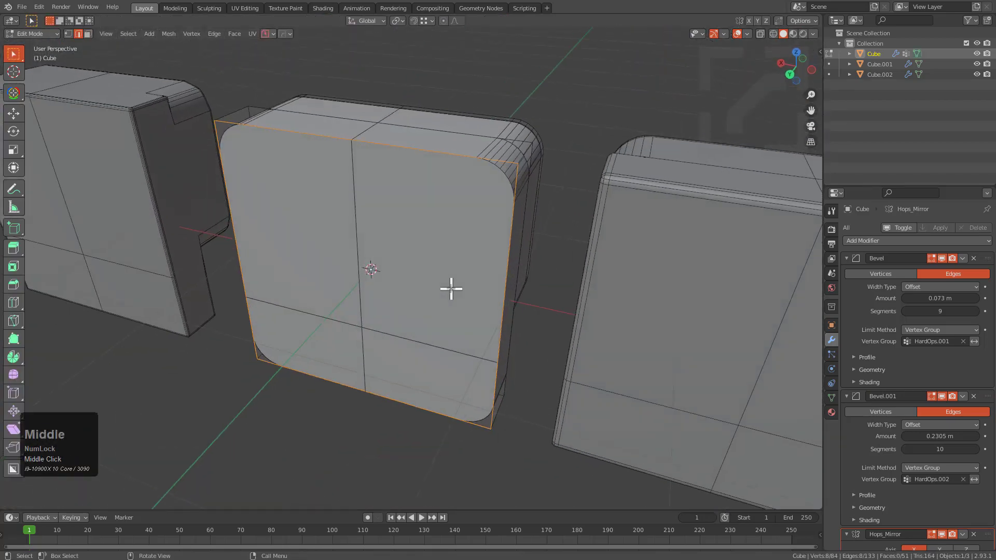
Try a vertex-group Bevel on the slab's back outline, about 0.0865 m wide with 6 segments
{"action": "key", "text": "q"}
{"action": "left_click", "coordinate": [616, 124]}
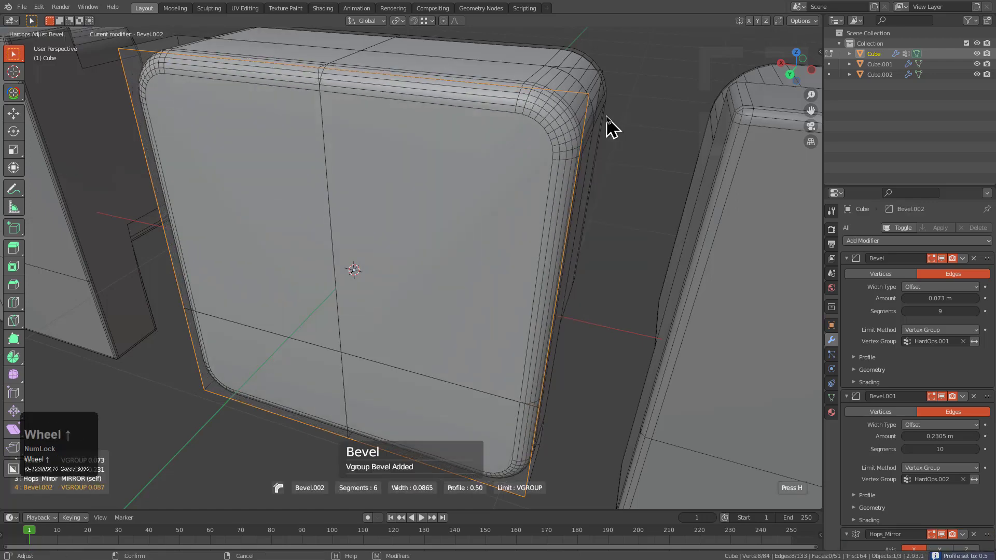
{"action": "scroll", "coordinate": [606, 116], "scroll_direction": "up", "scroll_amount": 2}
{"action": "left_click", "coordinate": [607, 118]}
{"action": "key", "text": "Tab"}
{"action": "scroll", "coordinate": [596, 133], "scroll_direction": "down", "scroll_amount": 3}
{"action": "middle_click_drag", "start_coordinate": [595, 134], "coordinate": [422, 267]}
{"action": "key", "text": "alt+a"}
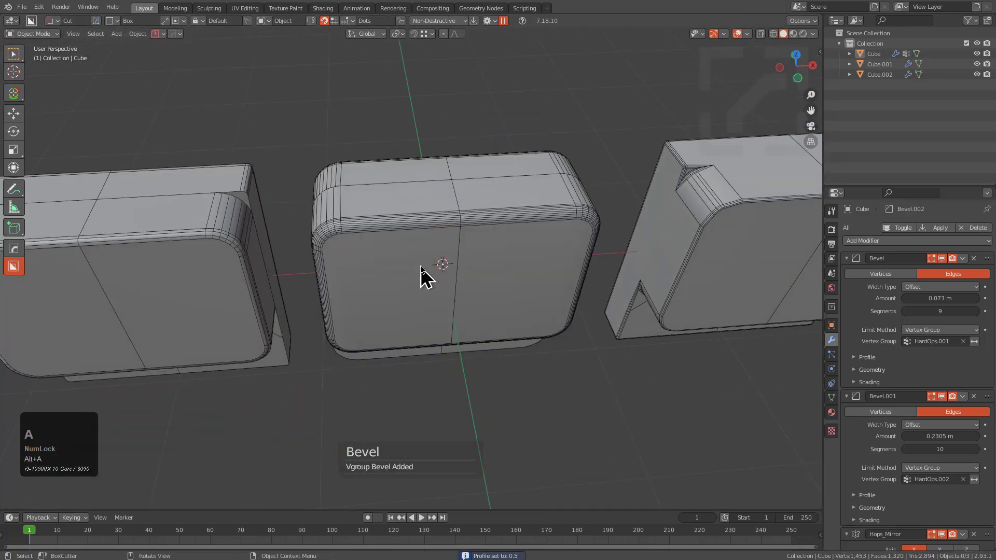
Select the beveled block and run Sharpen on it, checking the mesh around its rounded side
{"action": "scroll", "coordinate": [409, 244], "scroll_direction": "up", "scroll_amount": 2}
{"action": "middle_click_drag", "start_coordinate": [396, 213], "coordinate": [359, 186]}
{"action": "scroll", "coordinate": [335, 197], "scroll_direction": "up", "scroll_amount": 3}
{"action": "left_click", "coordinate": [334, 190]}
{"action": "scroll", "coordinate": [359, 187], "scroll_direction": "up", "scroll_amount": 1}
{"action": "key", "text": "q"}
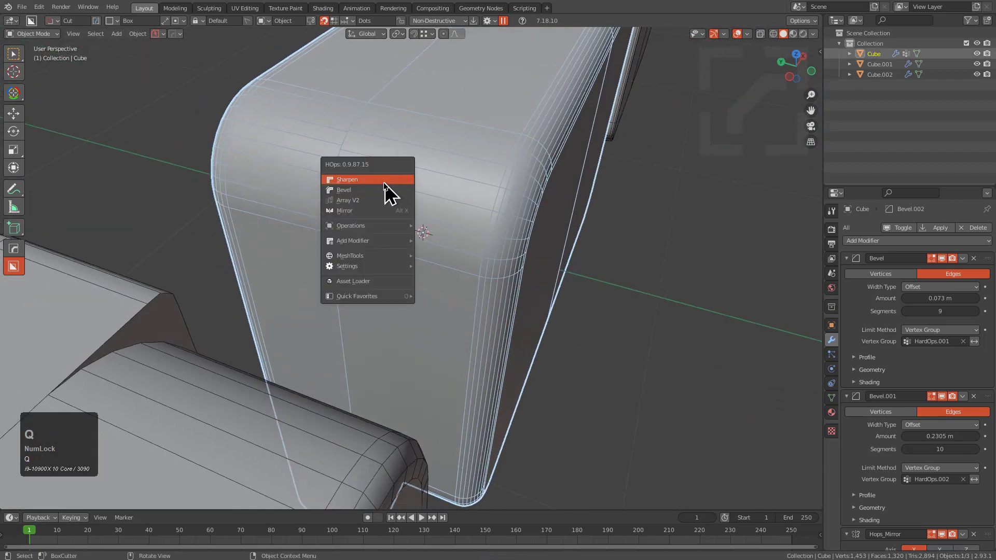
{"action": "left_click", "coordinate": [384, 184]}
{"action": "key", "text": "Tab"}
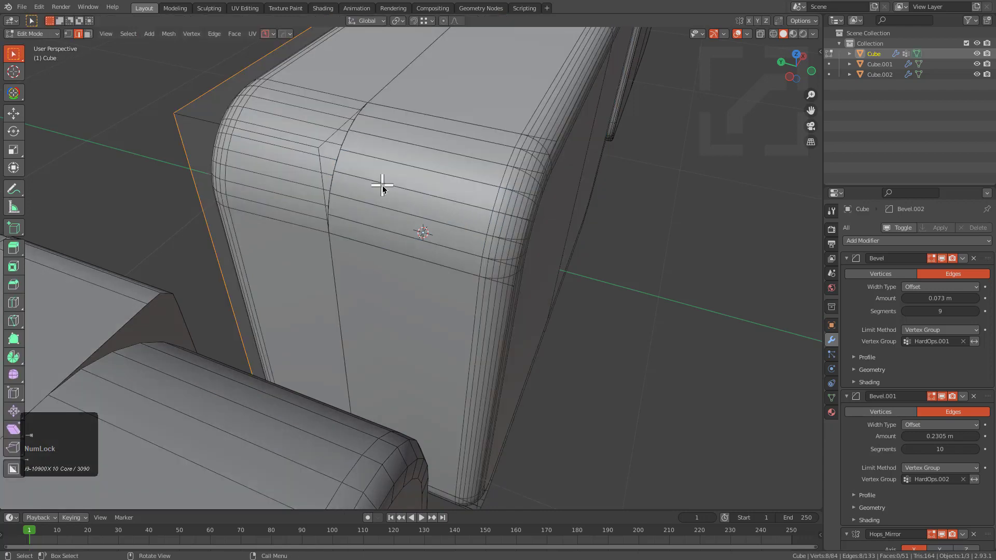
{"action": "key", "text": "Tab"}
Undo the sharpening and the bevel on the slab's back outline
{"action": "key", "text": "ctrl+z"}
{"action": "key", "text": "ctrl+z"}
{"action": "key", "text": "ctrl+z"}
{"action": "key", "text": "ctrl+shift+z"}
{"action": "key", "text": "ctrl+shift+z"}
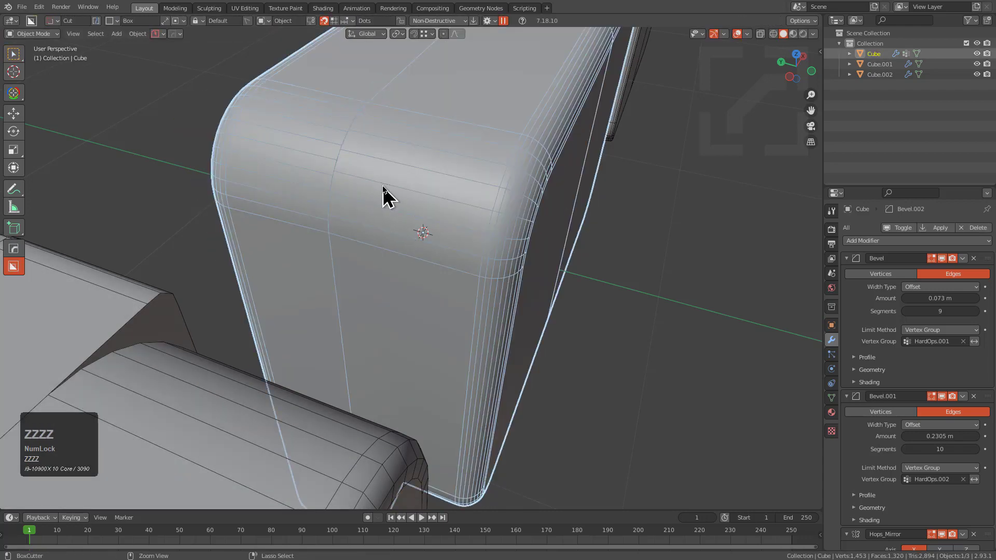
{"action": "key", "text": "Tab"}
{"action": "scroll", "coordinate": [389, 212], "scroll_direction": "down", "scroll_amount": 5}
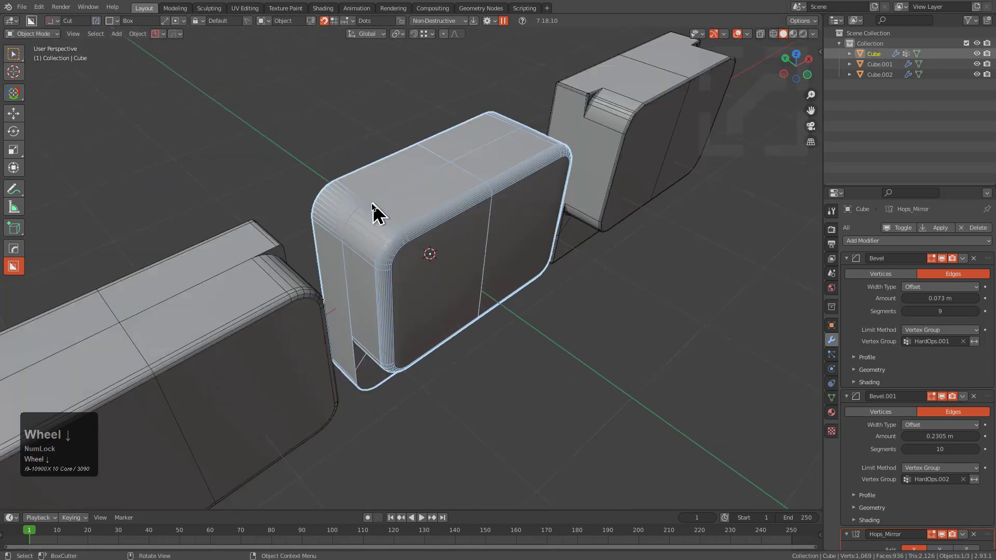
Step through the middle block's modifier stack, examining what the two bevels and the mirror each contribute to its shape
{"action": "middle_click_drag", "start_coordinate": [371, 214], "coordinate": [381, 238]}
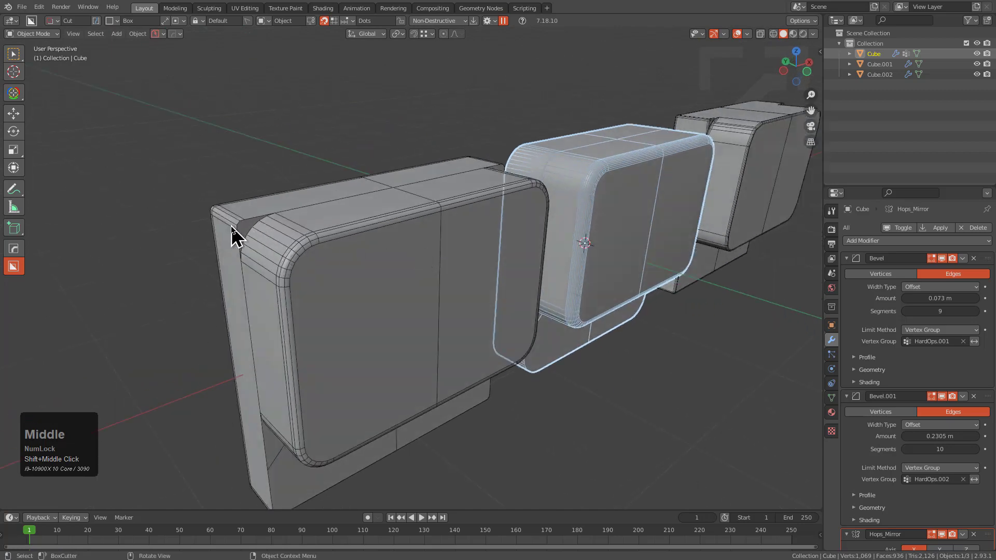
{"action": "middle_click_drag", "start_coordinate": [250, 241], "coordinate": [487, 224]}
{"action": "scroll", "coordinate": [435, 228], "scroll_direction": "up", "scroll_amount": 4}
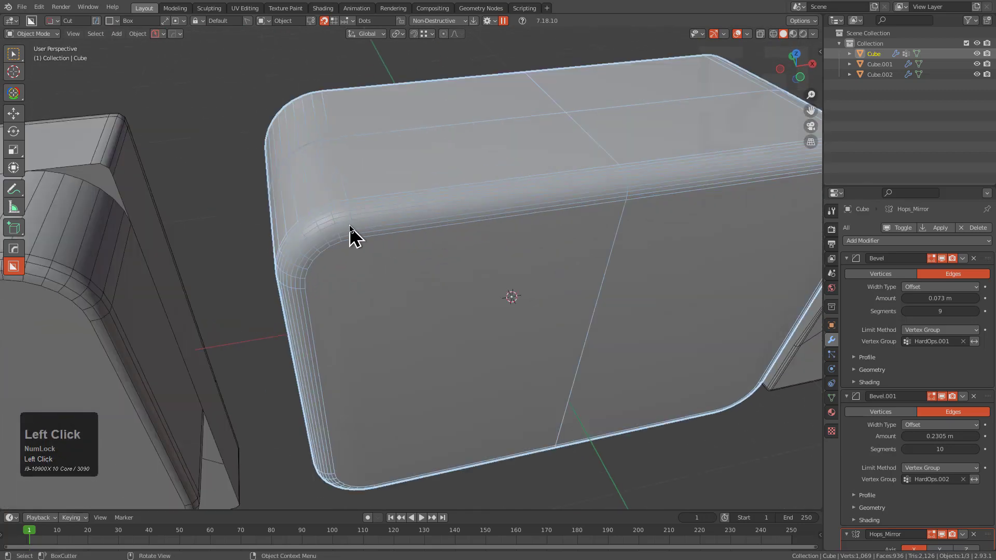
{"action": "middle_click_drag", "start_coordinate": [350, 233], "coordinate": [533, 251]}
{"action": "key", "text": "shift+q"}
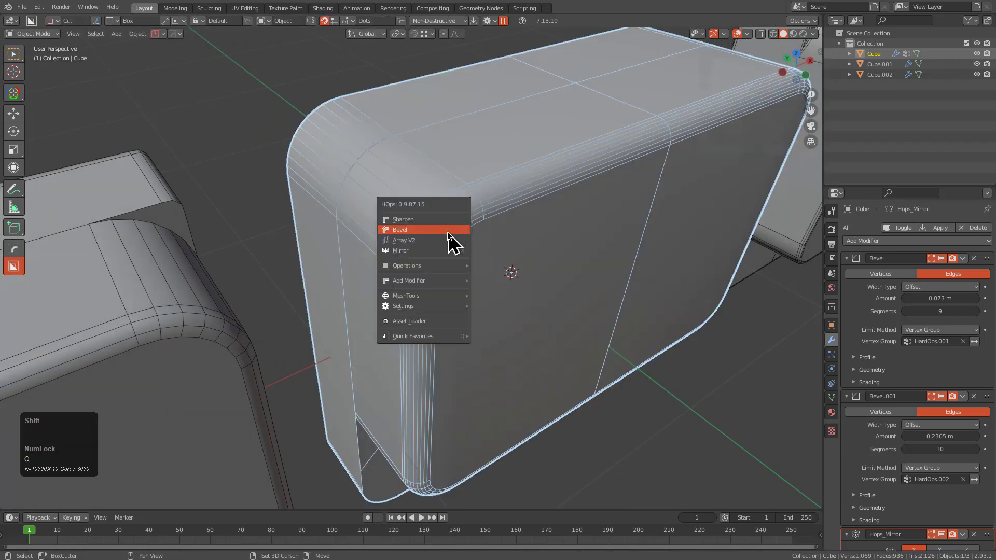
{"action": "mouse_move", "coordinate": [439, 265]}
{"action": "left_click", "coordinate": [488, 266]}
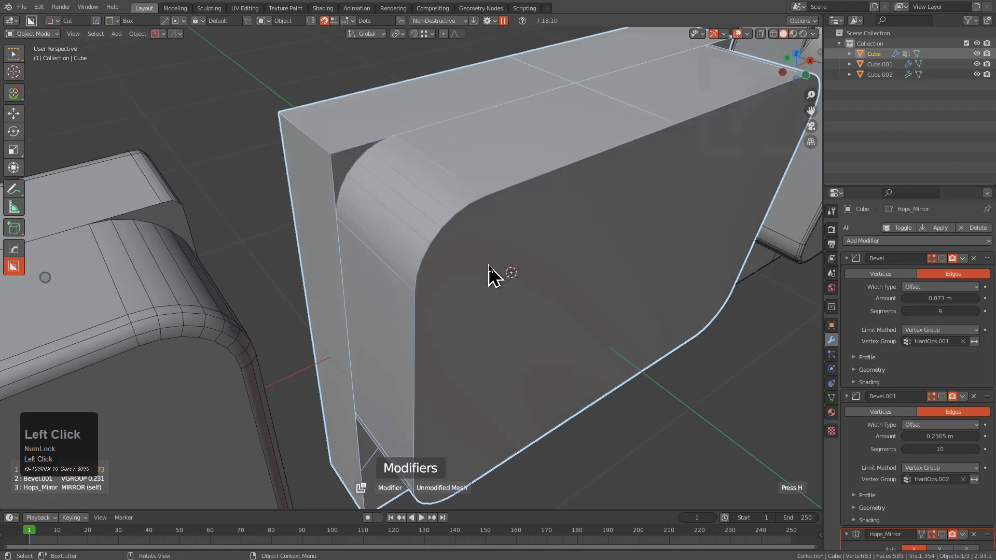
{"action": "scroll", "coordinate": [487, 263], "scroll_direction": "up", "scroll_amount": 1}
{"action": "scroll", "coordinate": [490, 273], "scroll_direction": "up", "scroll_amount": 1}
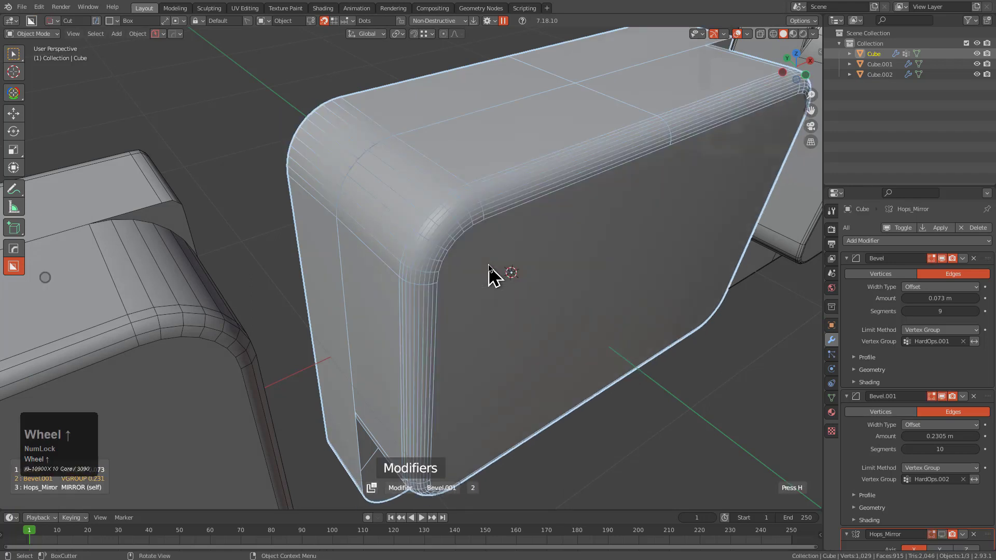
{"action": "scroll", "coordinate": [490, 273], "scroll_direction": "down", "scroll_amount": 1}
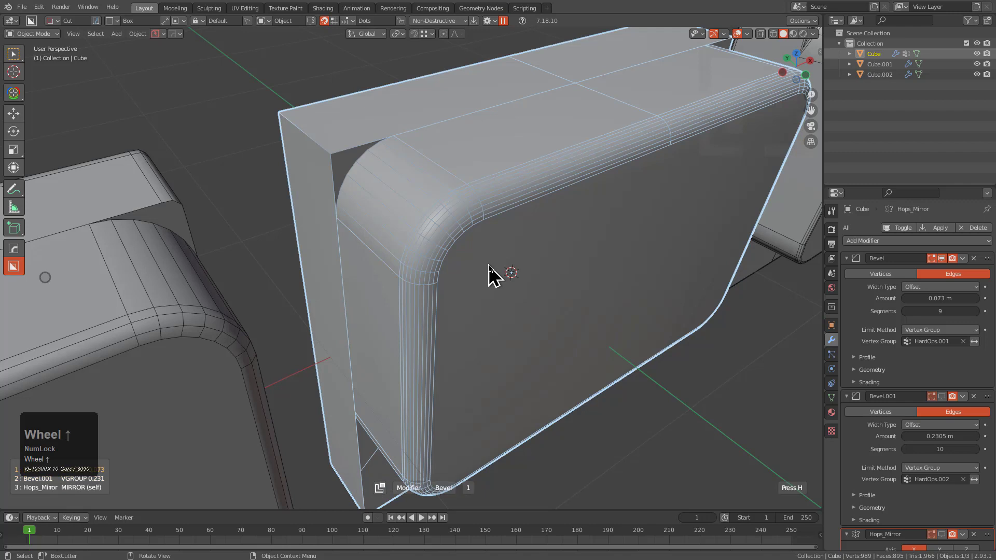
{"action": "scroll", "coordinate": [489, 273], "scroll_direction": "up", "scroll_amount": 2}
{"action": "left_click", "coordinate": [490, 274]}
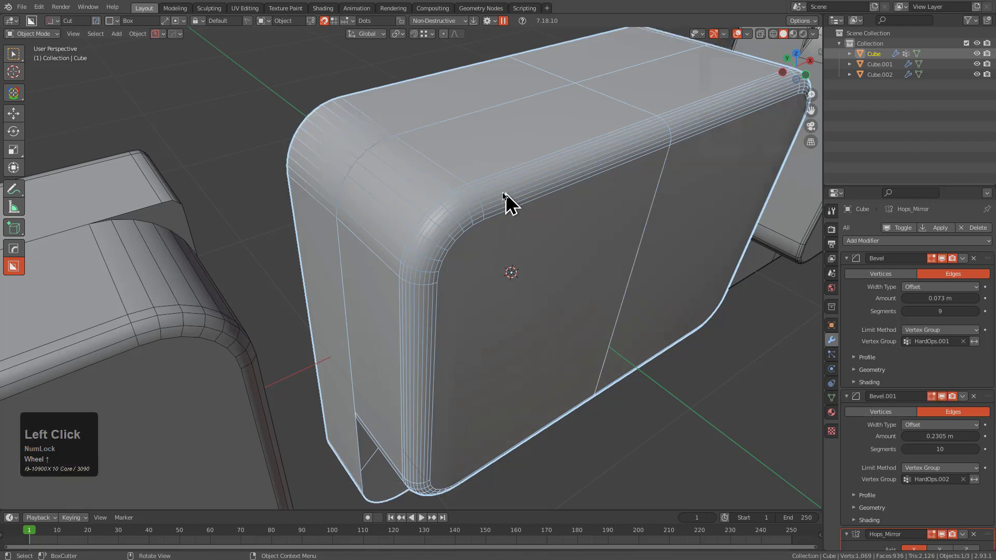
Set the width of the middle block's second bevel, Bevel.001, to 0.0865 m and check the narrower rounding around its corner
{"action": "key", "text": "q"}
{"action": "left_click", "coordinate": [461, 176]}
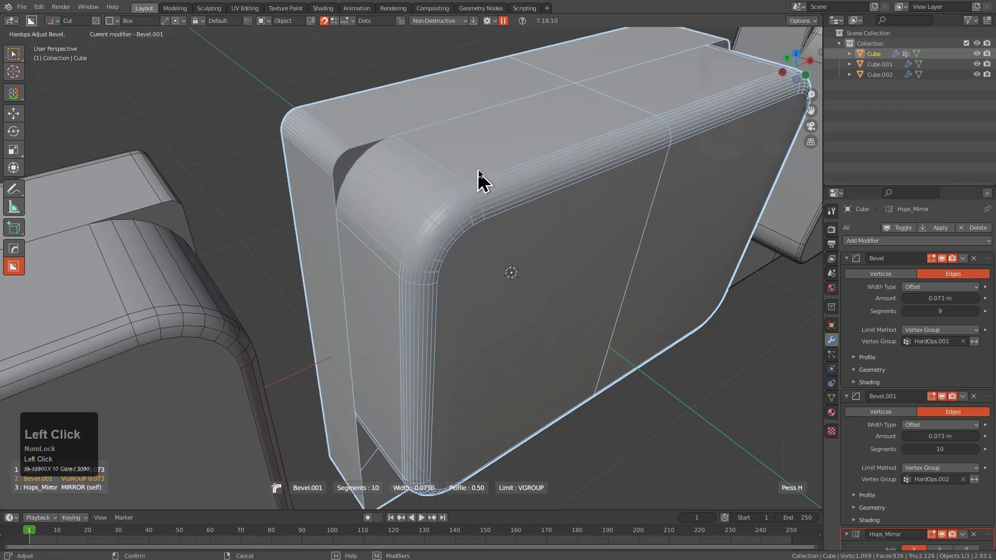
{"action": "left_click", "coordinate": [472, 171]}
{"action": "middle_click_drag", "start_coordinate": [469, 170], "coordinate": [347, 213]}
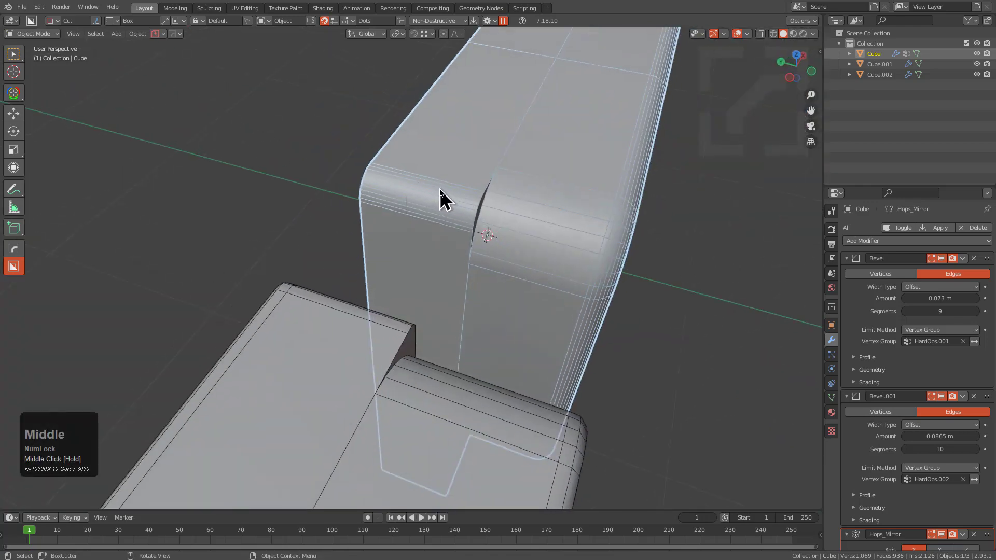
{"action": "middle_click_drag", "start_coordinate": [440, 189], "coordinate": [293, 226]}
{"action": "scroll", "coordinate": [349, 163], "scroll_direction": "up", "scroll_amount": 3}
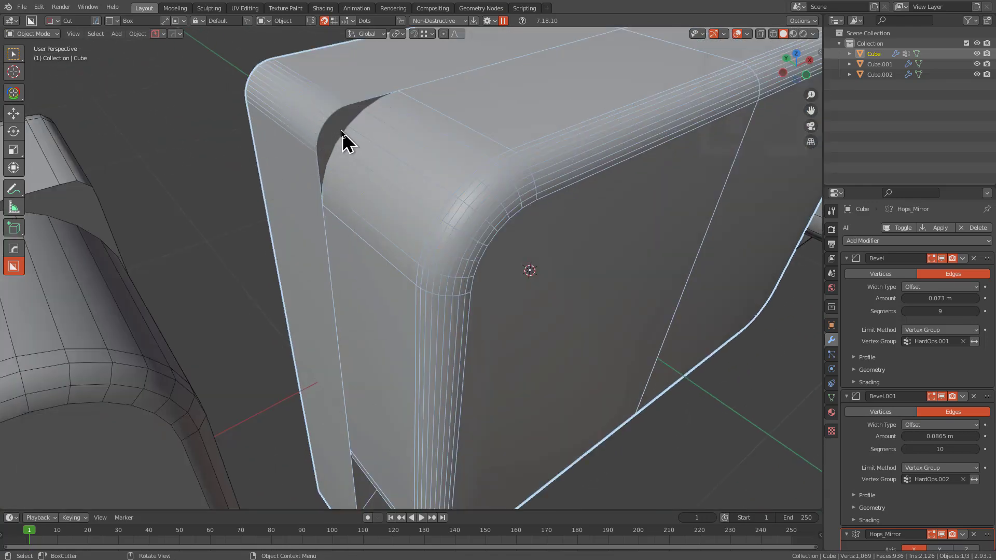
Add a vertex-group Bevel to the selected outline edges on the middle block's back, with extra segments and a profile of 0.5
{"action": "middle_click_drag", "start_coordinate": [363, 196], "coordinate": [538, 177]}
{"action": "key", "text": "Tab"}
{"action": "scroll", "coordinate": [538, 177], "scroll_direction": "up", "scroll_amount": 2}
{"action": "scroll", "coordinate": [538, 178], "scroll_direction": "down", "scroll_amount": 3}
{"action": "middle_click_drag", "start_coordinate": [436, 269], "coordinate": [547, 191]}
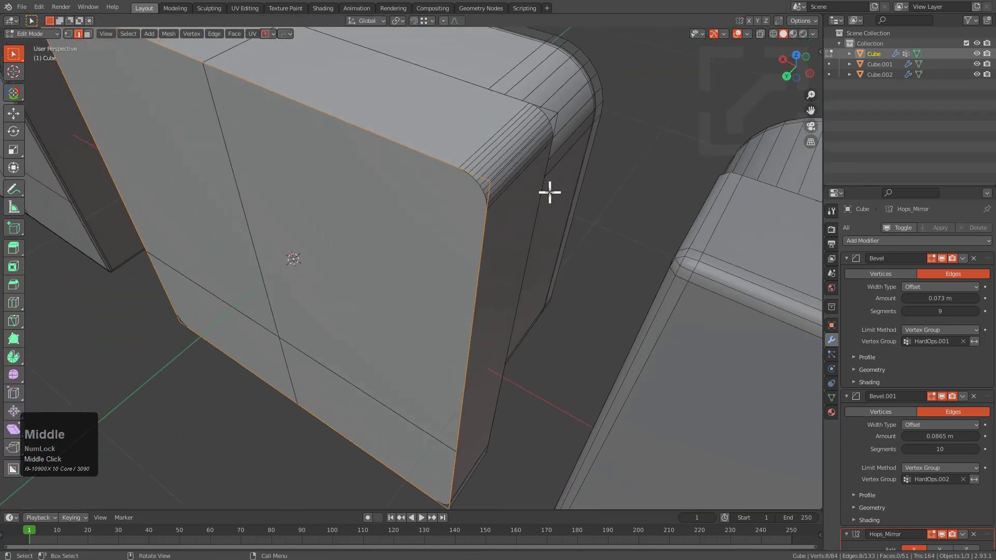
{"action": "key", "text": "q"}
{"action": "left_click", "coordinate": [545, 193], "text": "ctrl"}
{"action": "scroll", "coordinate": [534, 205], "scroll_direction": "up", "scroll_amount": 3}
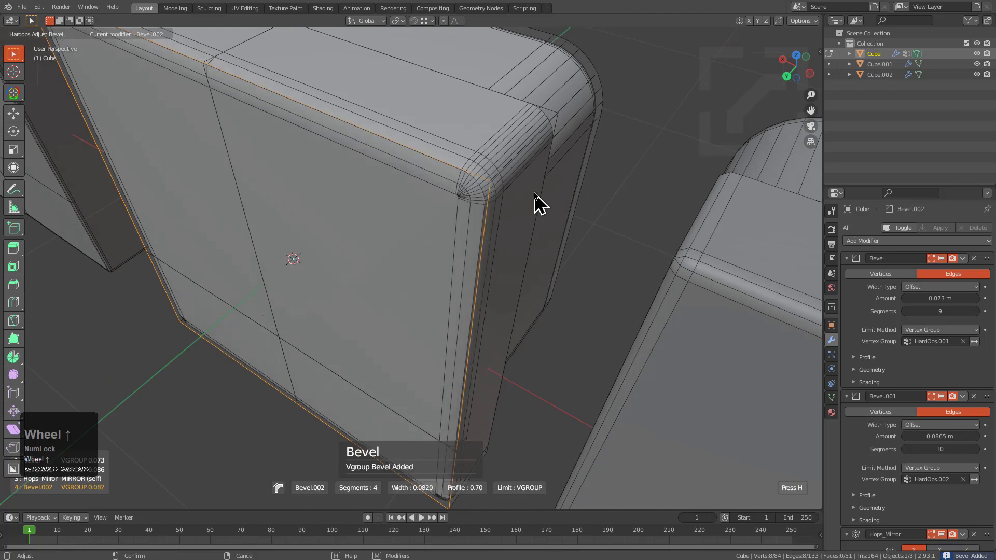
{"action": "left_click", "coordinate": [520, 194]}
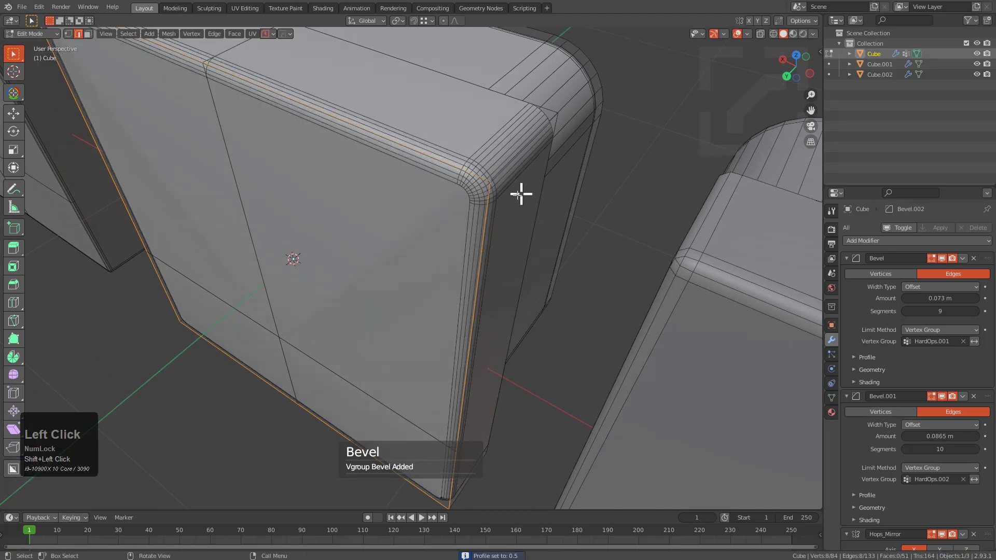
Return to Object Mode, add a Weighted Normal modifier with Keep Sharp to the middle block, and compare all three blocks
{"action": "key", "text": "Tab"}
{"action": "key", "text": "q"}
{"action": "left_click", "coordinate": [482, 192], "text": "alt"}
{"action": "scroll", "coordinate": [516, 215], "scroll_direction": "down", "scroll_amount": 3}
{"action": "middle_click_drag", "start_coordinate": [516, 216], "coordinate": [346, 144]}
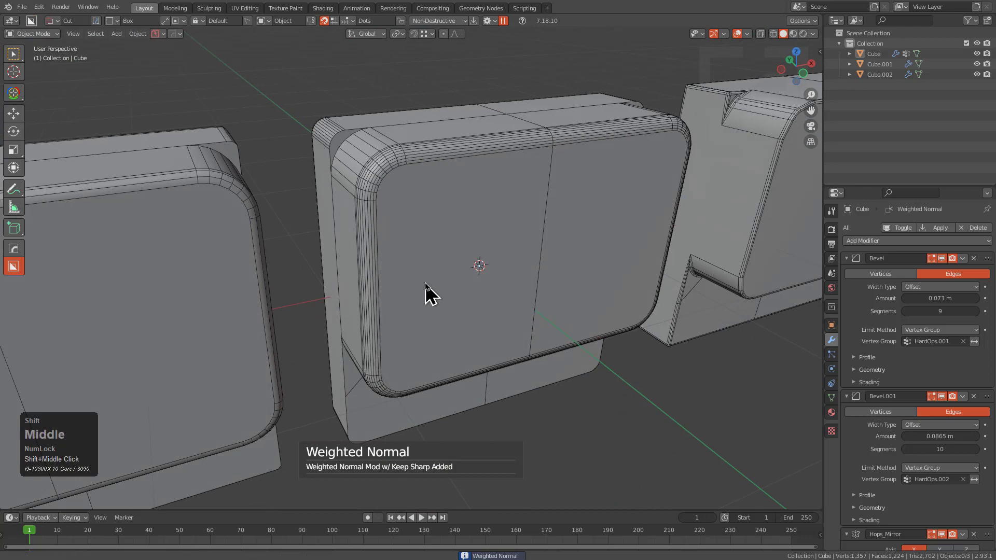
{"action": "scroll", "coordinate": [422, 284], "scroll_direction": "down", "scroll_amount": 2}
{"action": "middle_click_drag", "start_coordinate": [415, 274], "coordinate": [414, 271]}
{"action": "scroll", "coordinate": [414, 272], "scroll_direction": "down", "scroll_amount": 1}
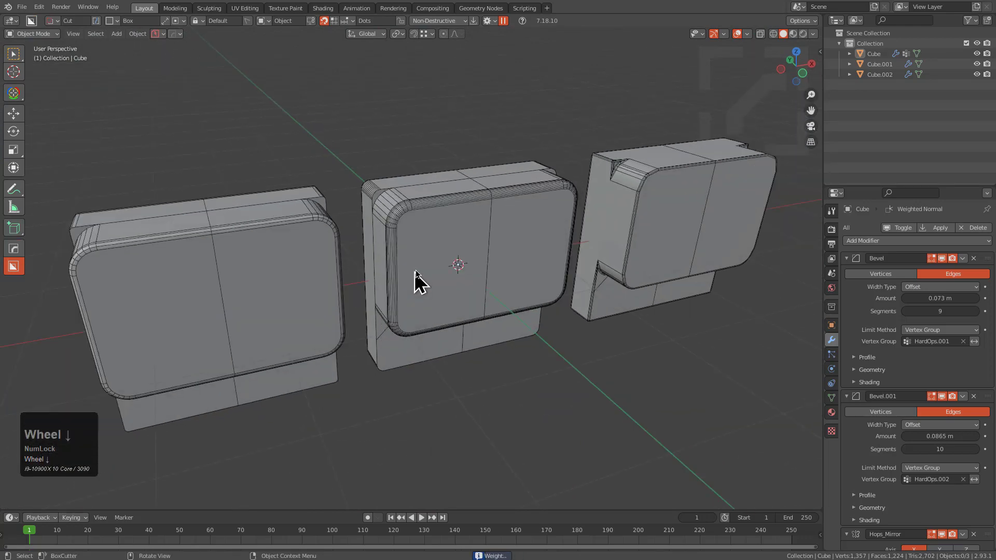